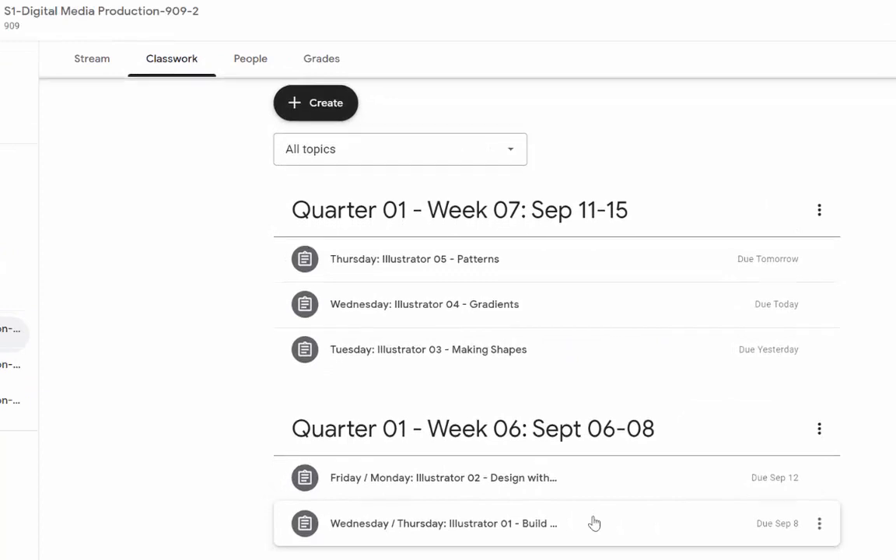
pyautogui.scroll(-2, 595, 525)
pyautogui.scroll(2, 594, 529)
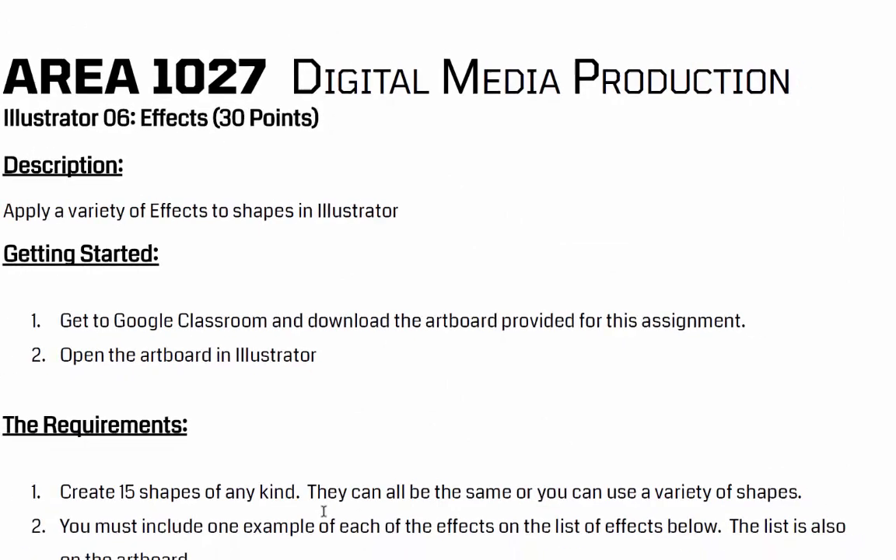
# - Read the Illustrator 06 assignment PDF, examining the shape requirements and the list of Distort and Transform, Stylize and Warp effects
pyautogui.scroll(-4, 337, 334)
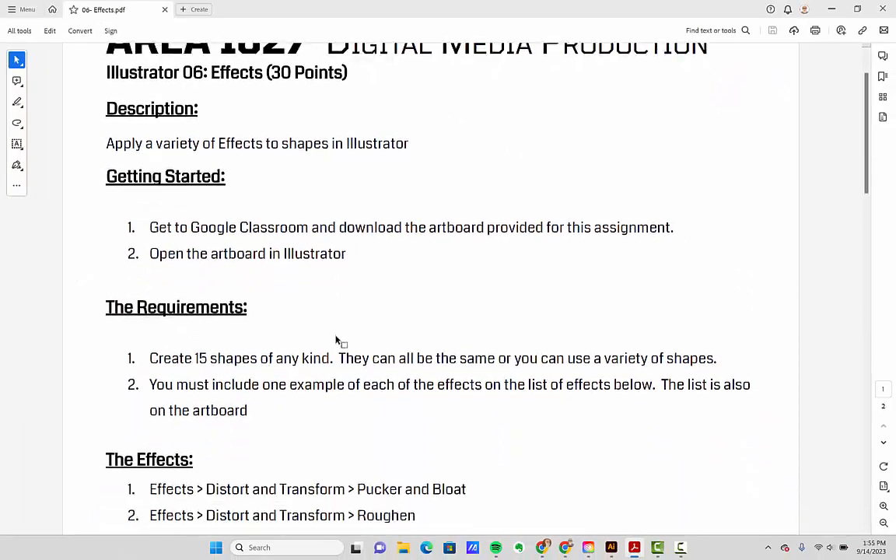
pyautogui.moveTo(149, 273); pyautogui.dragTo(257, 274)
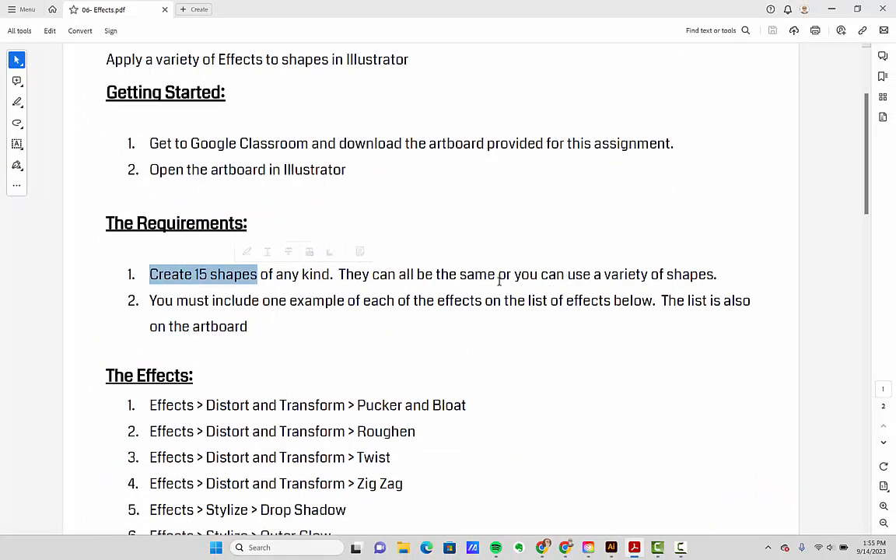
pyautogui.moveTo(460, 273); pyautogui.dragTo(496, 276)
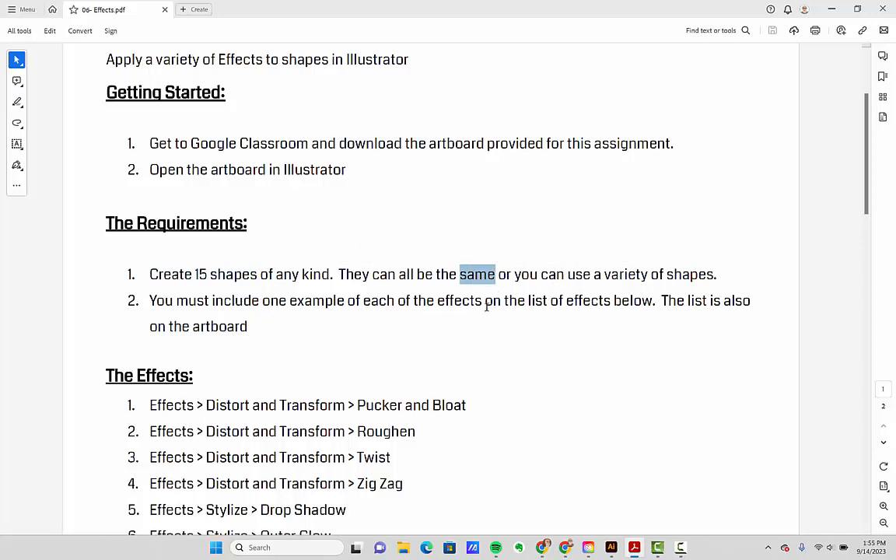
pyautogui.scroll(-2, 417, 339)
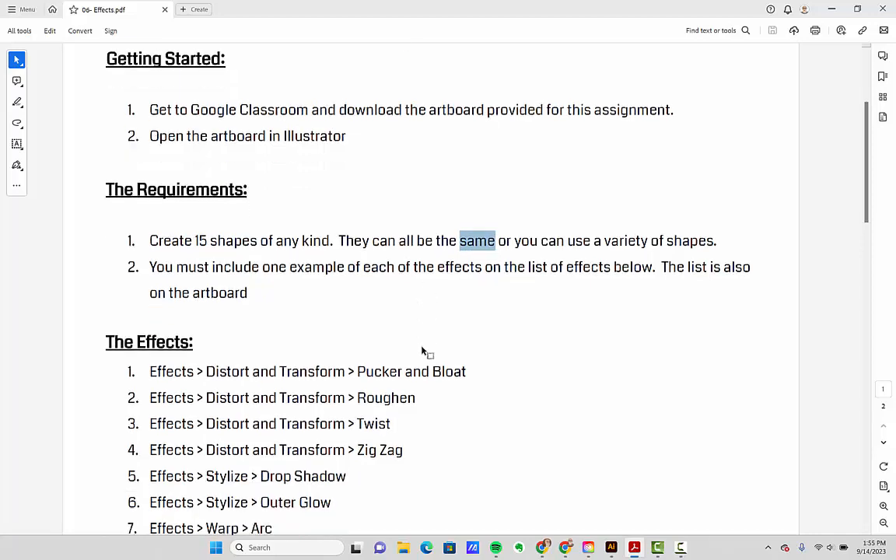
pyautogui.moveTo(137, 309); pyautogui.dragTo(189, 308)
pyautogui.scroll(-6, 303, 384)
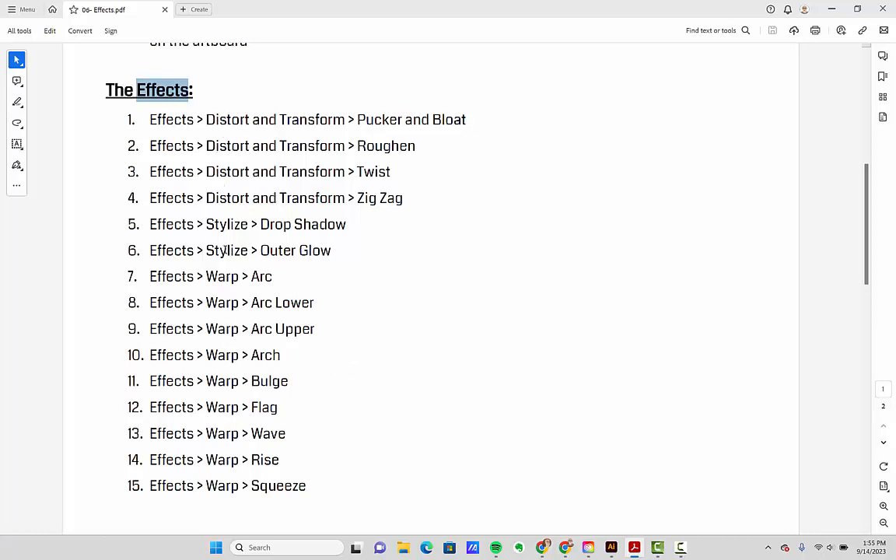
pyautogui.moveTo(206, 119); pyautogui.dragTo(346, 198)
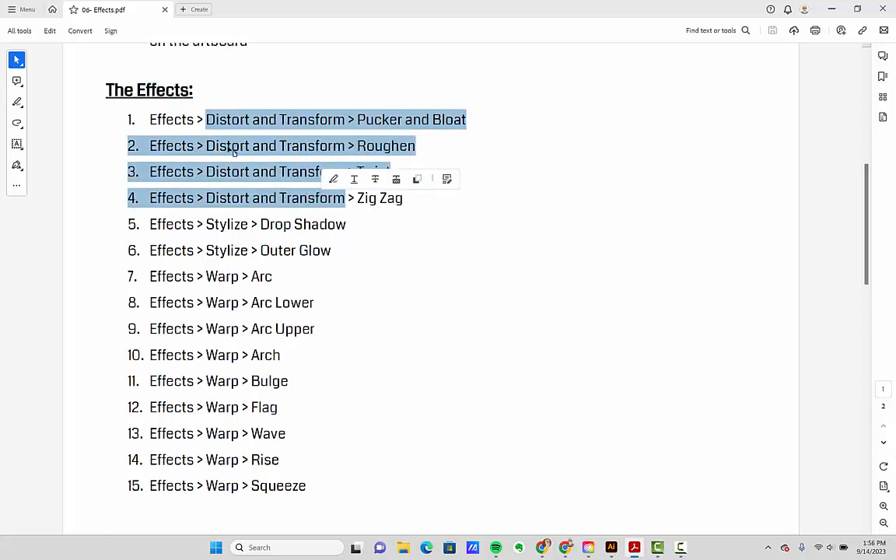
pyautogui.moveTo(206, 224); pyautogui.dragTo(247, 250)
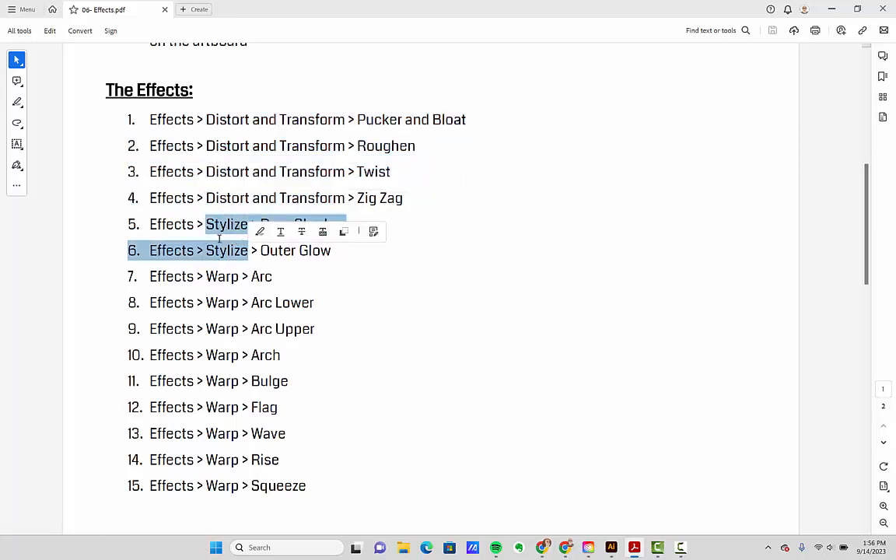
pyautogui.moveTo(206, 273); pyautogui.dragTo(232, 480)
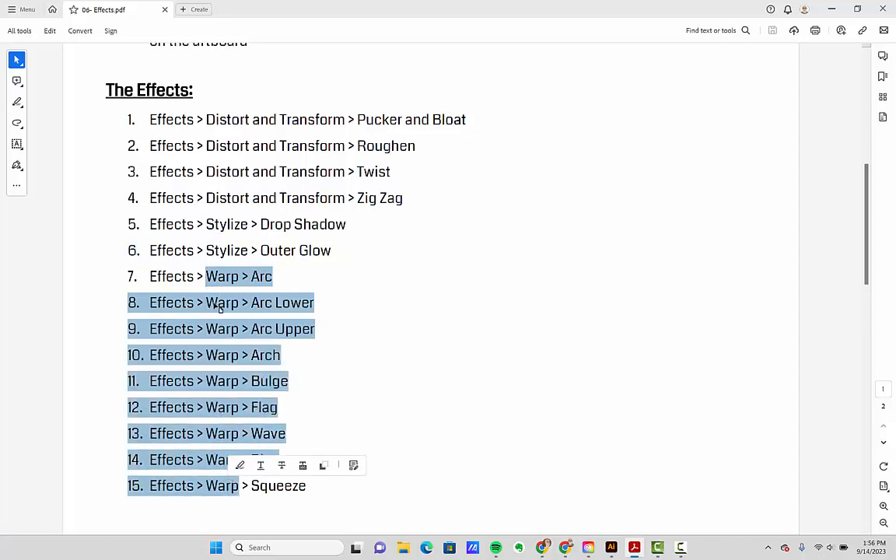
pyautogui.click(206, 197)
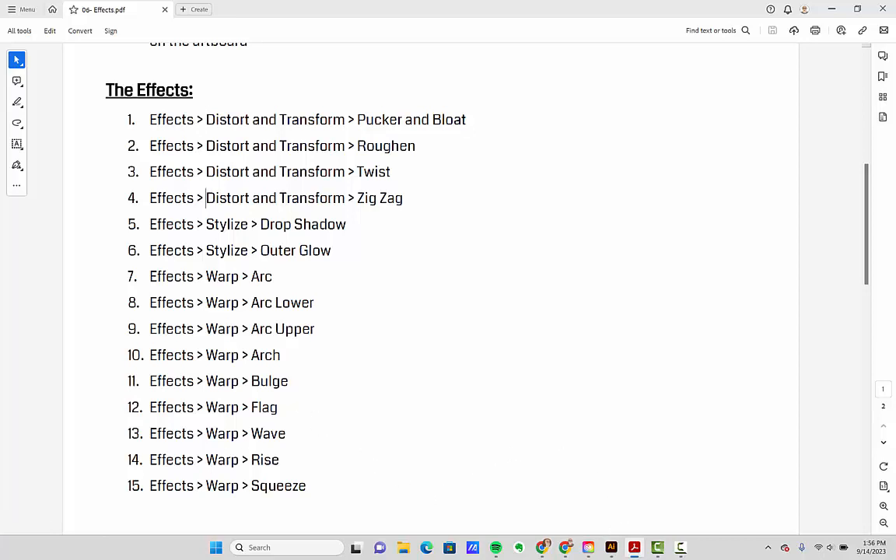
# - Switch to Illustrator and review the effects list beside the blank 06-effects.ai artboard and the finished example in 06-effects-demo.ai
pyautogui.click(612, 548)
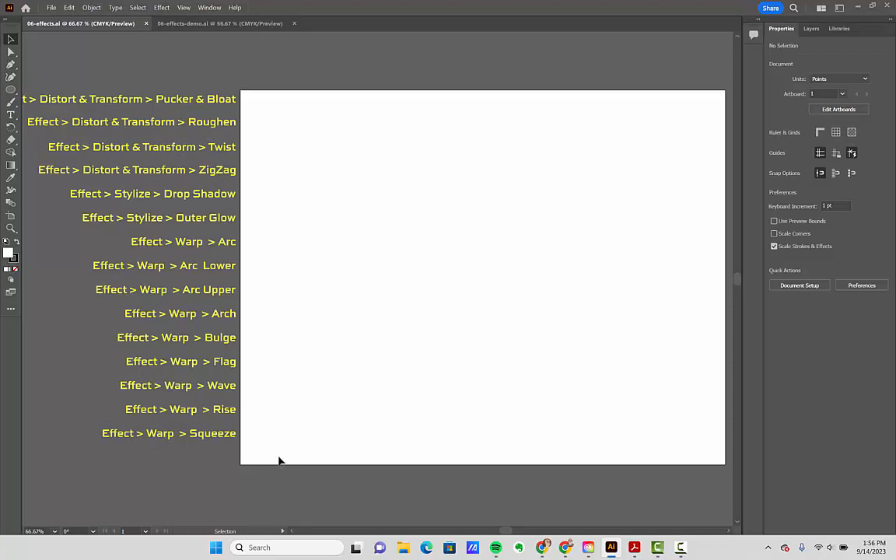
pyautogui.hotkey('alt', 'Tab')
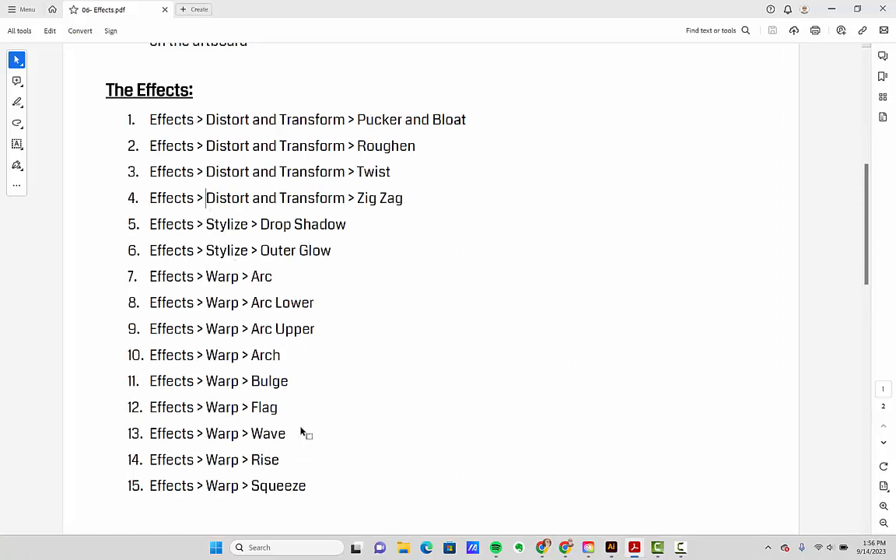
pyautogui.hotkey('alt', 'Tab')
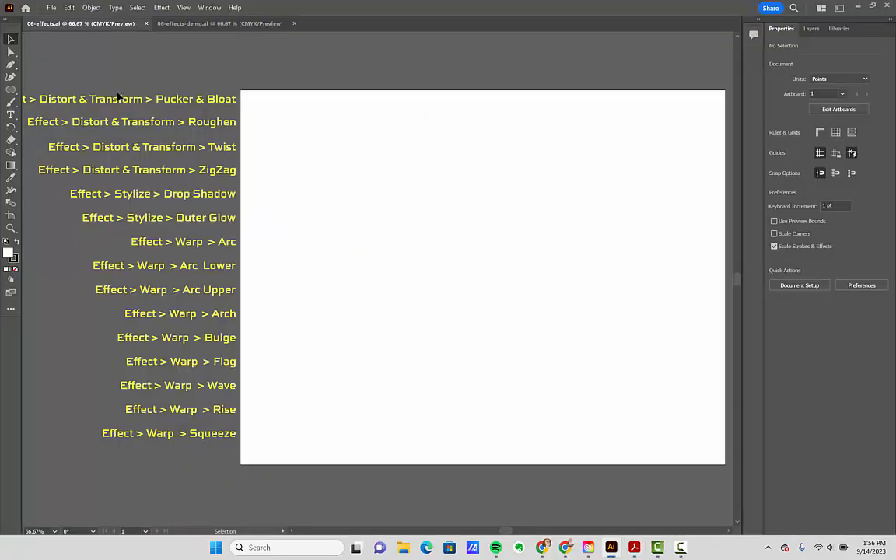
pyautogui.moveTo(311, 228); pyautogui.dragTo(359, 239)
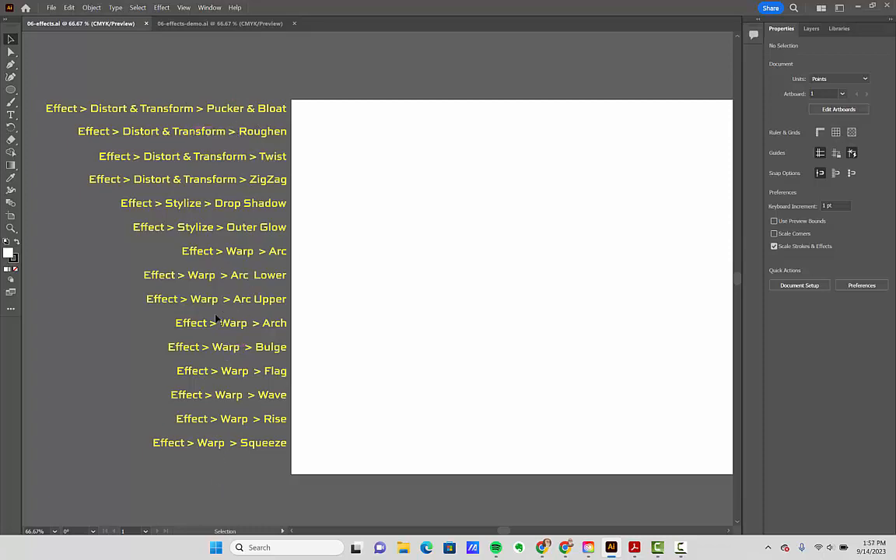
pyautogui.moveTo(421, 294); pyautogui.dragTo(374, 284)
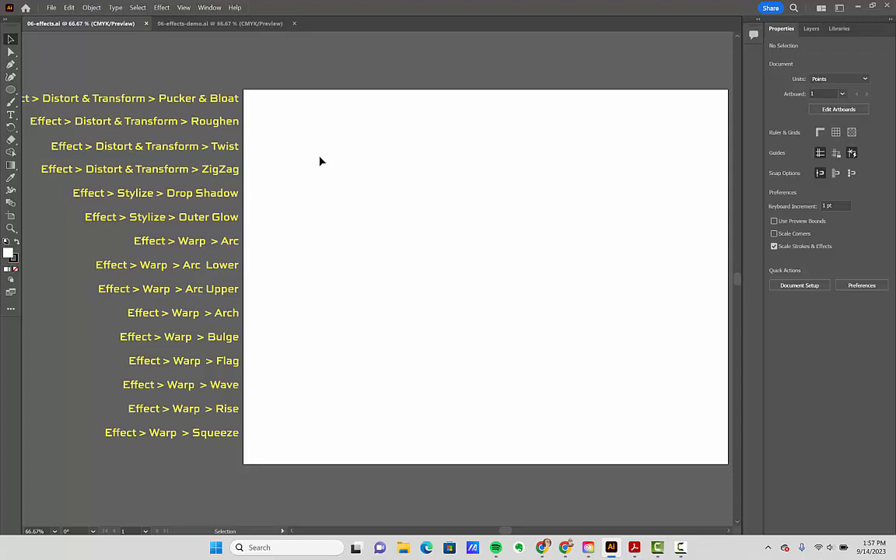
pyautogui.click(233, 23)
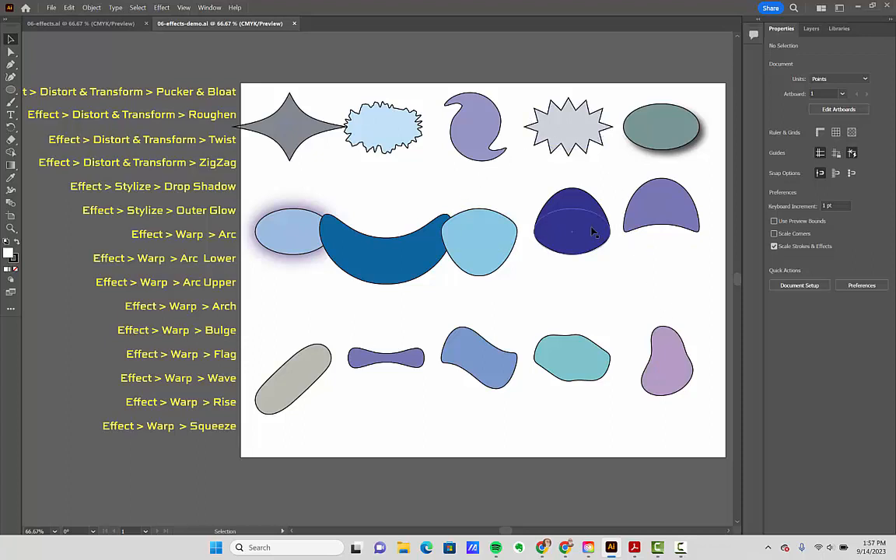
pyautogui.click(104, 24)
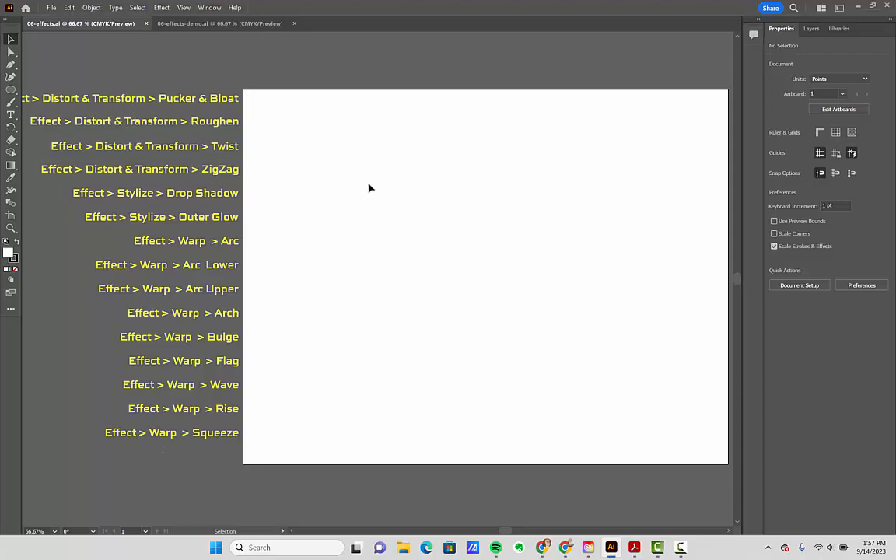
# - Draw a circle about 113 pt in diameter near the upper-left corner of the 06-effects.ai artboard
pyautogui.click(10, 90)
pyautogui.moveTo(9, 90); pyautogui.dragTo(61, 103)
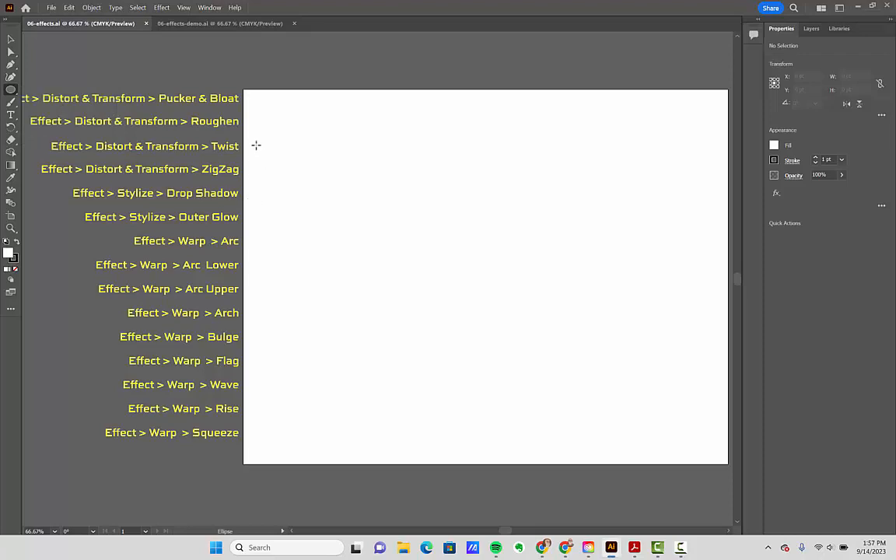
pyautogui.moveTo(309, 170); pyautogui.dragTo(329, 193)
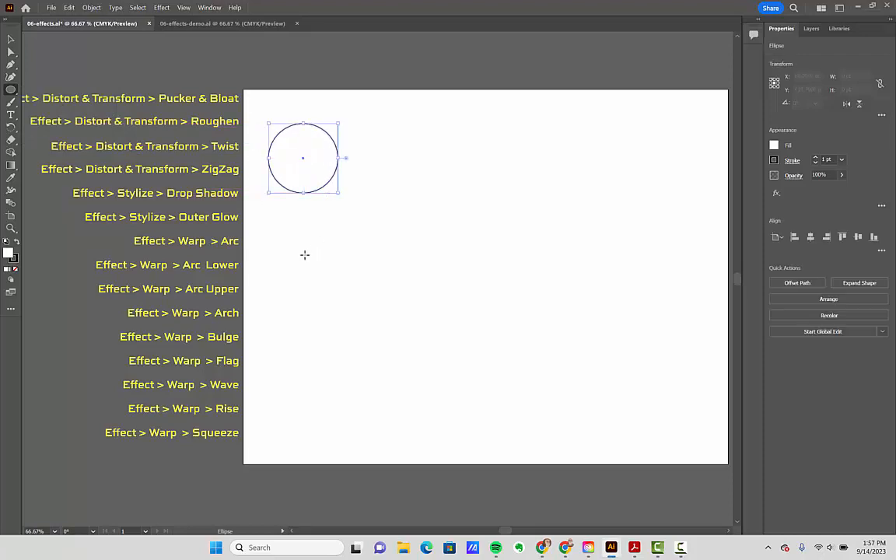
# - Duplicate the circle four times across the artboard to make a row of five roughly evenly spaced circles
pyautogui.press('v')
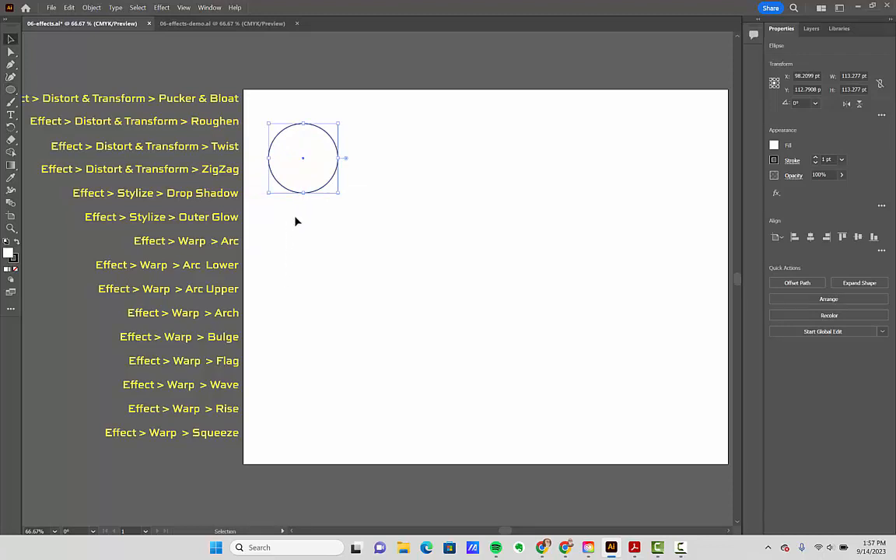
pyautogui.moveTo(295, 177); pyautogui.dragTo(470, 175)
pyautogui.moveTo(496, 184); pyautogui.dragTo(646, 172)
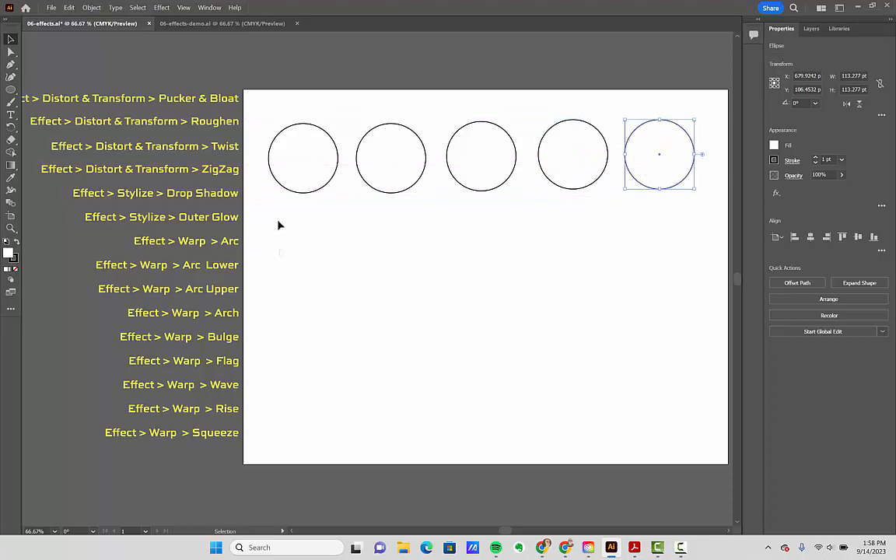
# - Copy the row of five circles twice downward to make three rows on the artboard
pyautogui.moveTo(268, 230); pyautogui.dragTo(665, 125)
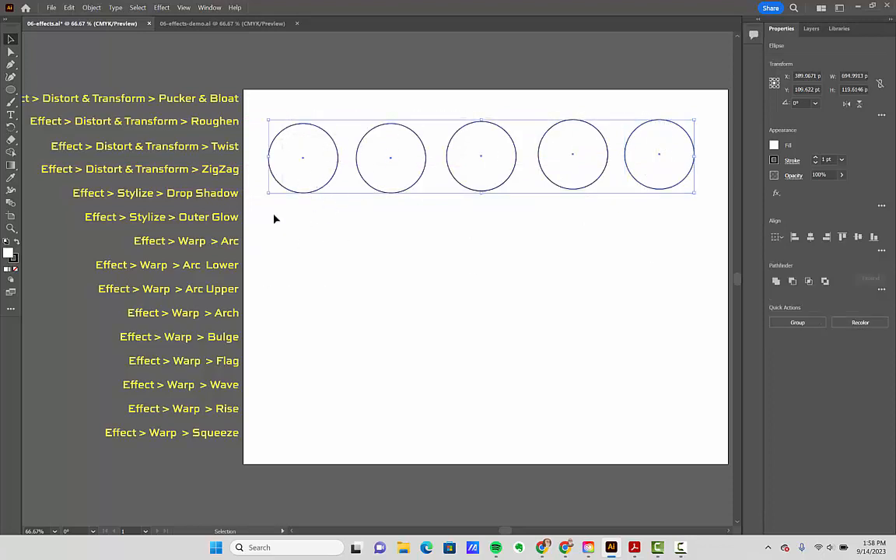
pyautogui.click(284, 244)
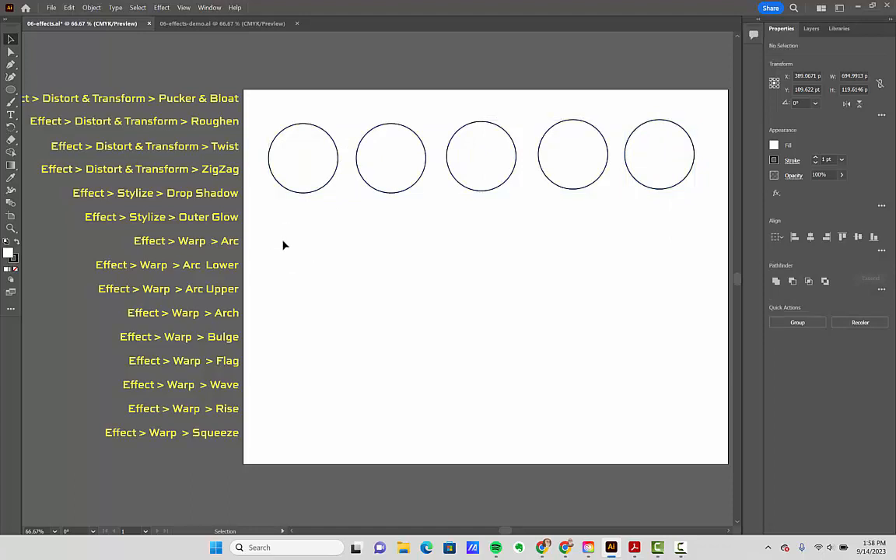
pyautogui.moveTo(272, 231); pyautogui.dragTo(689, 116)
pyautogui.keyDown('alt'); pyautogui.moveTo(474, 174); pyautogui.dragTo(470, 275); pyautogui.keyUp('alt')
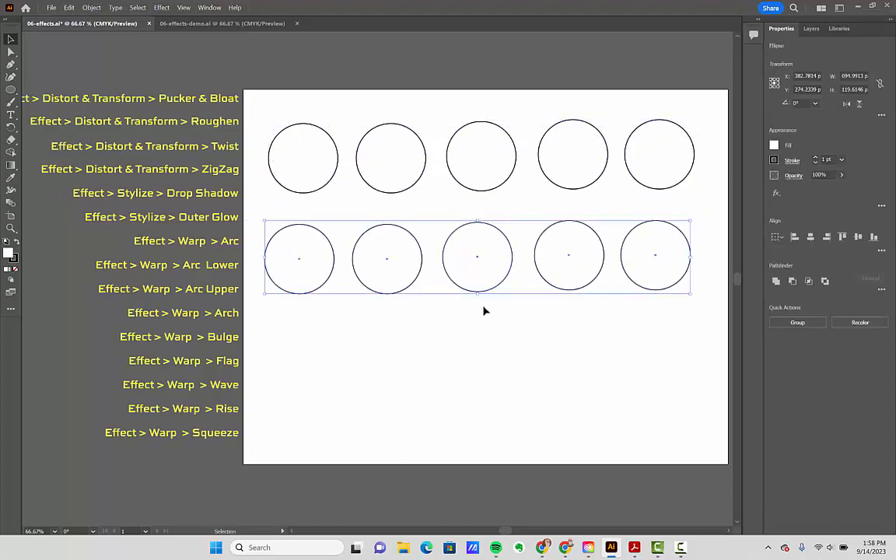
pyautogui.keyDown('alt'); pyautogui.moveTo(465, 274); pyautogui.dragTo(472, 382); pyautogui.keyUp('alt')
pyautogui.click(510, 440)
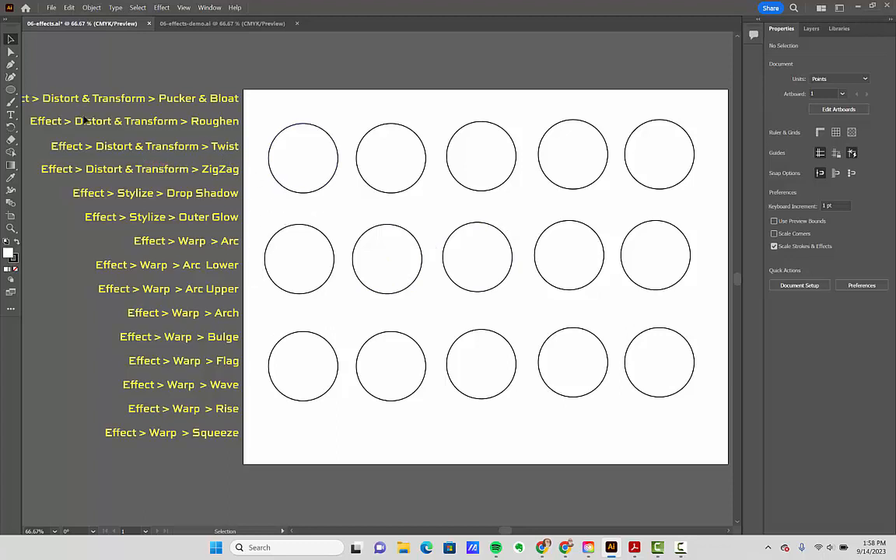
pyautogui.moveTo(204, 147); pyautogui.dragTo(264, 162)
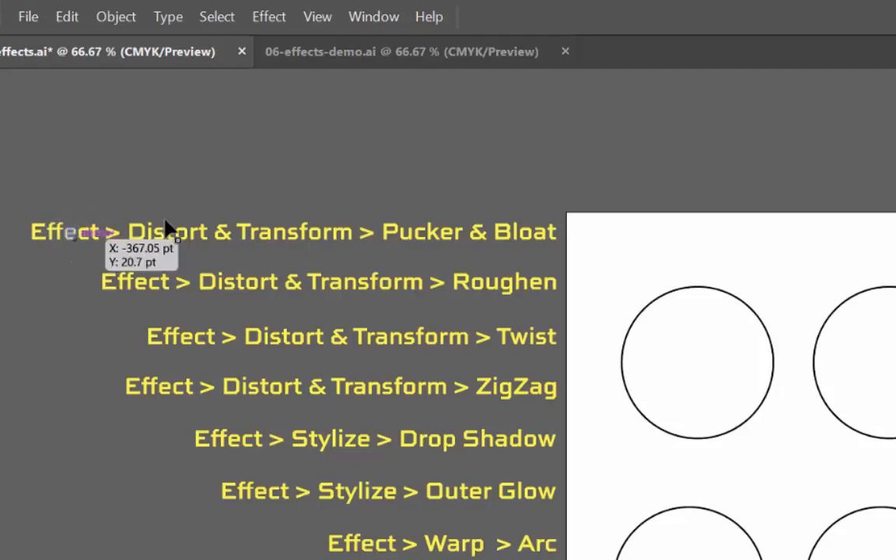
pyautogui.click(274, 20)
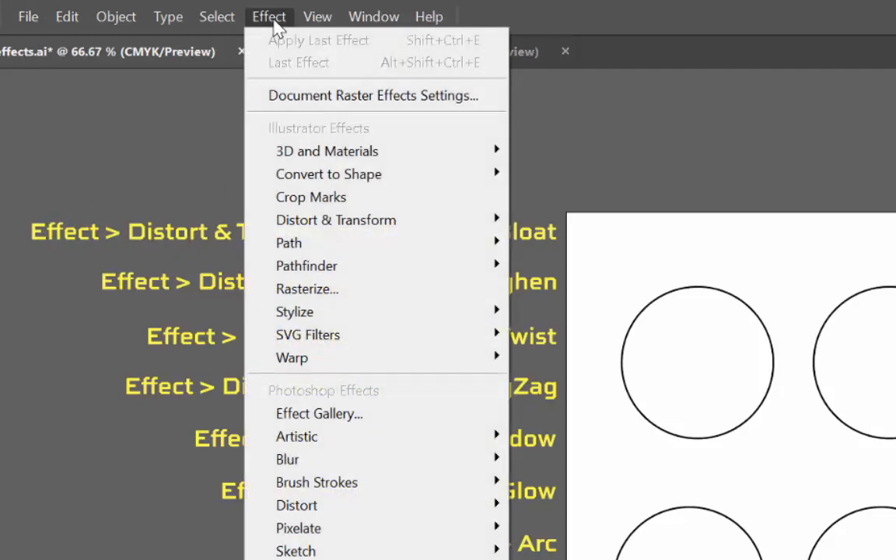
pyautogui.click(277, 26)
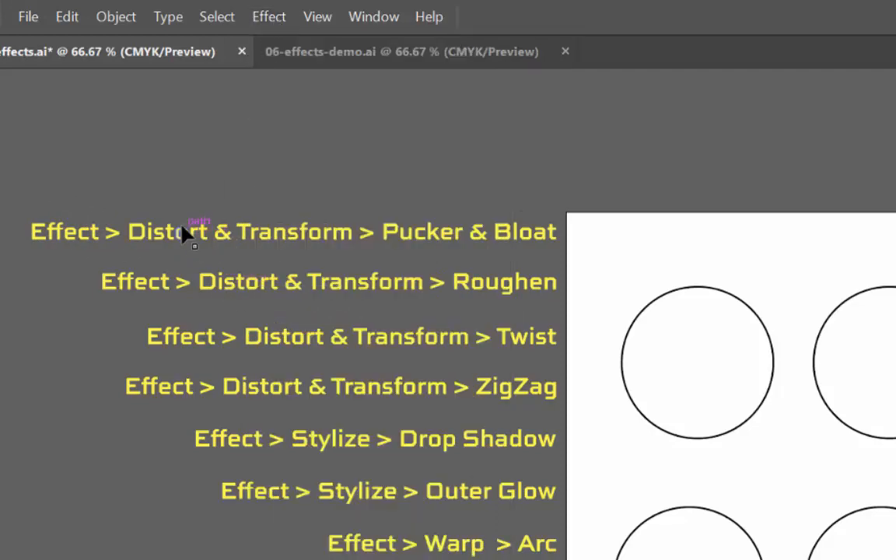
pyautogui.click(275, 25)
pyautogui.moveTo(324, 220)
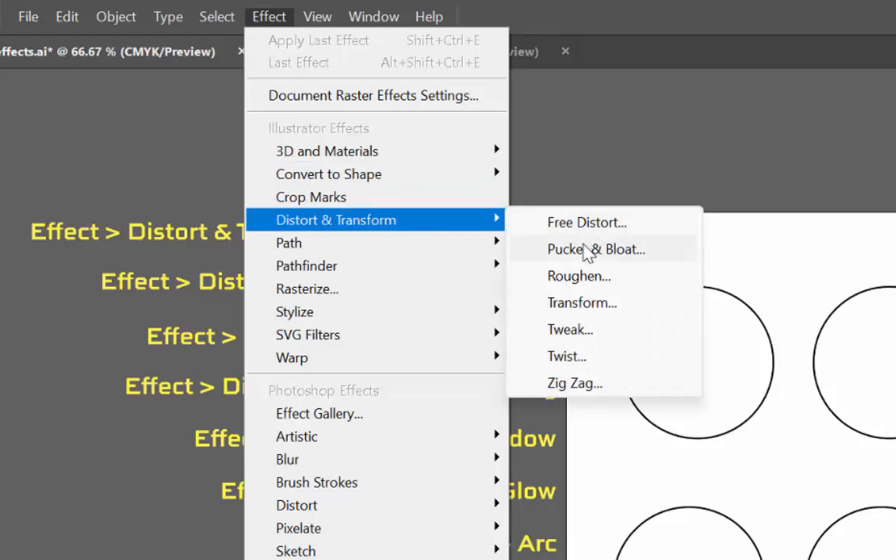
pyautogui.click(760, 173)
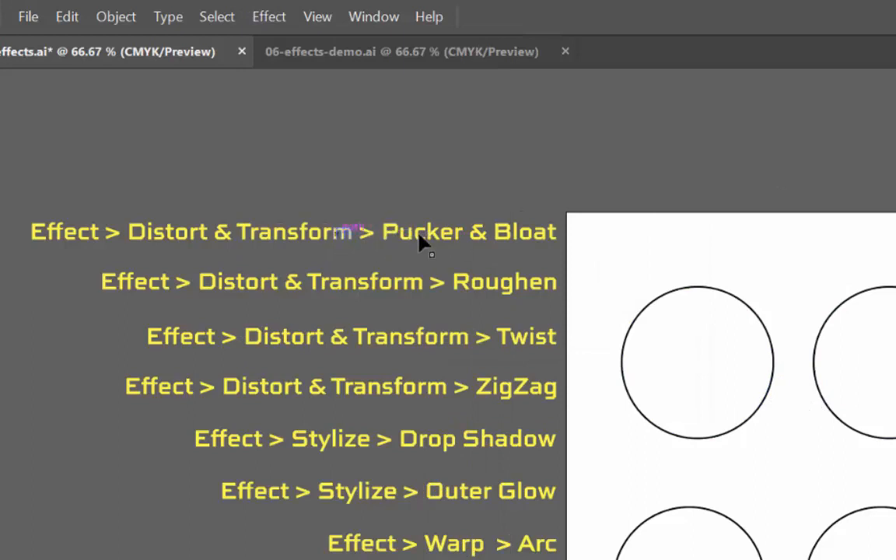
# - Apply a Pucker & Bloat effect of -34% to the first circle in the top row
pyautogui.click(713, 397)
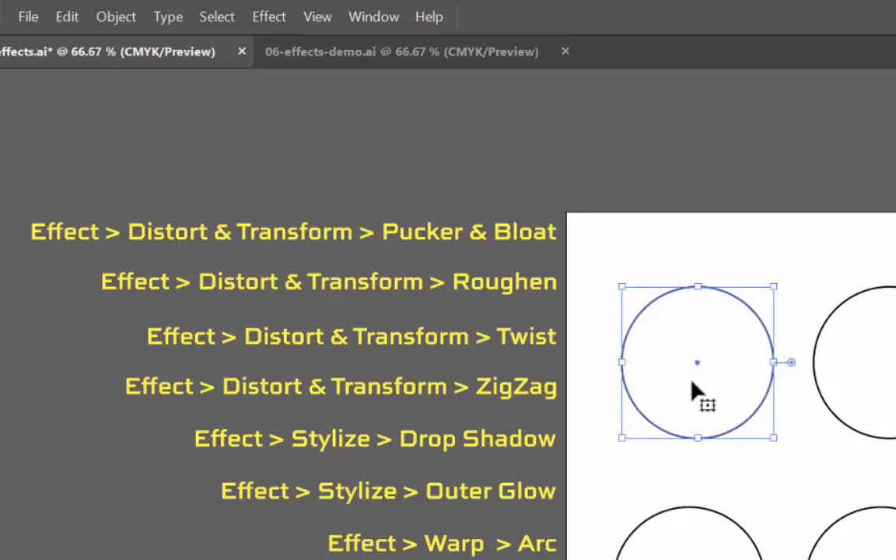
pyautogui.click(270, 18)
pyautogui.moveTo(353, 227)
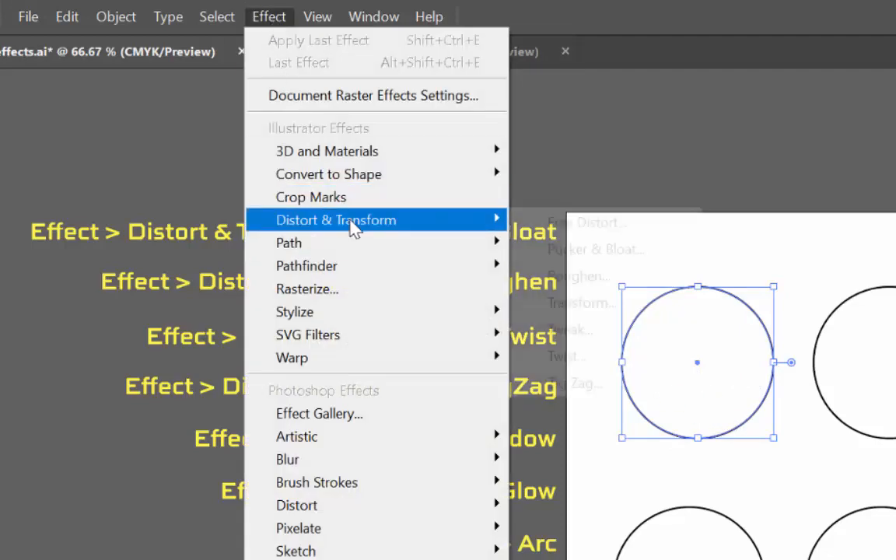
pyautogui.click(608, 254)
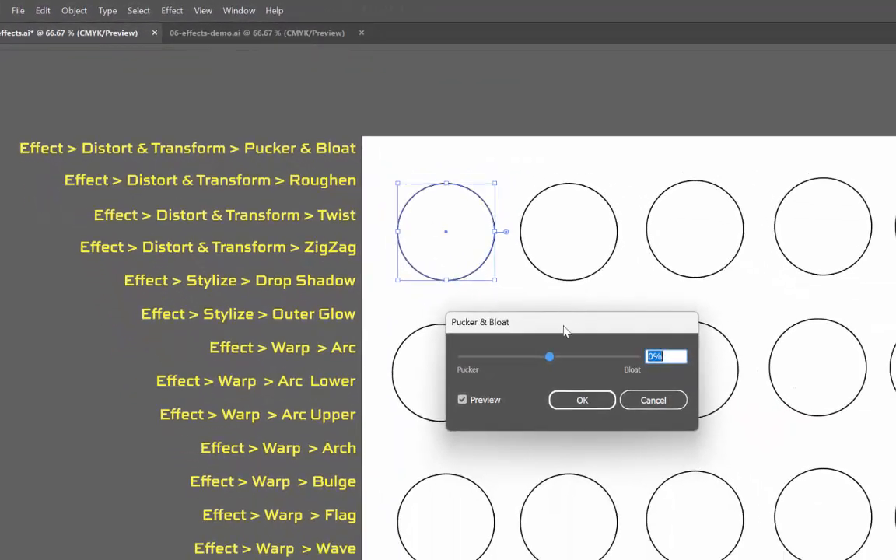
pyautogui.moveTo(566, 311); pyautogui.dragTo(641, 174)
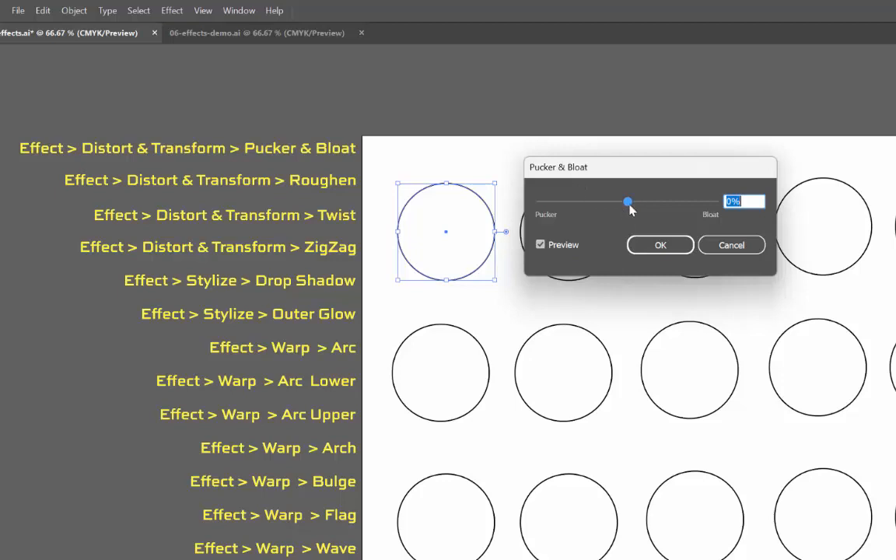
pyautogui.moveTo(629, 205); pyautogui.dragTo(590, 203)
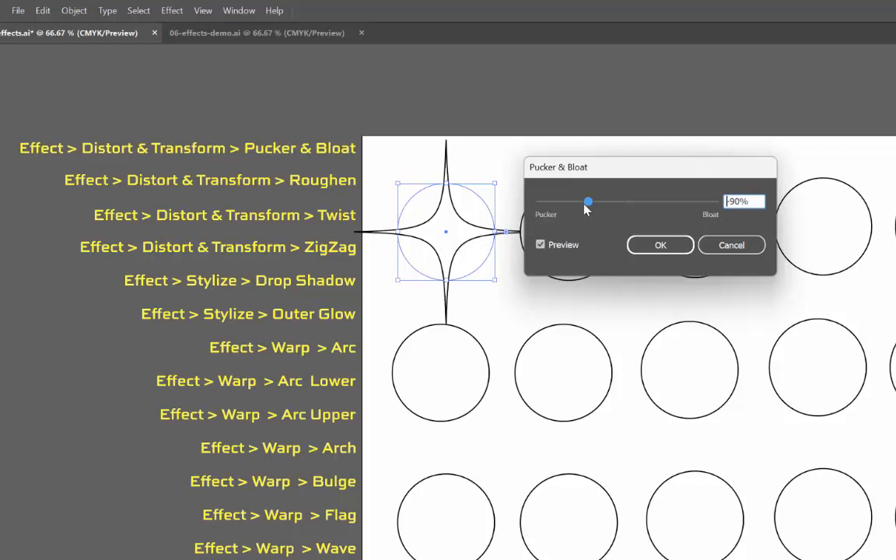
pyautogui.moveTo(585, 208); pyautogui.dragTo(534, 212)
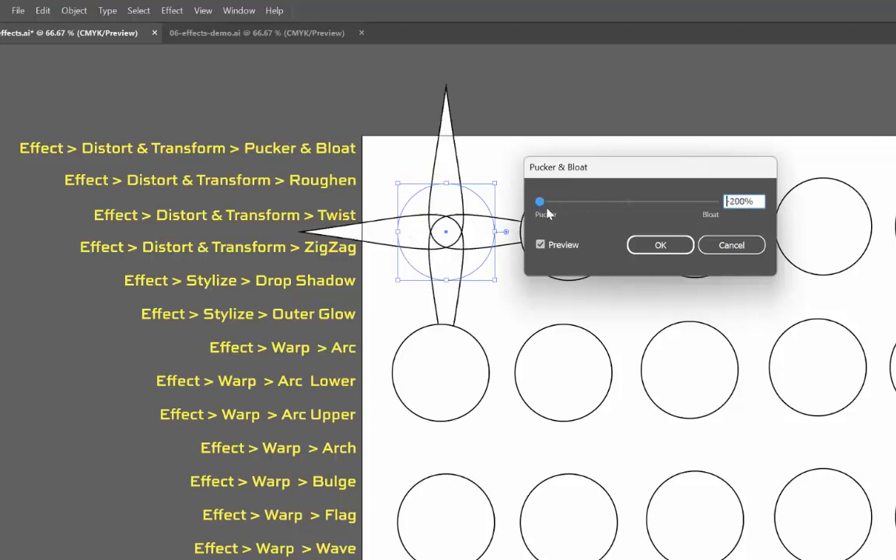
pyautogui.moveTo(541, 205); pyautogui.dragTo(657, 204)
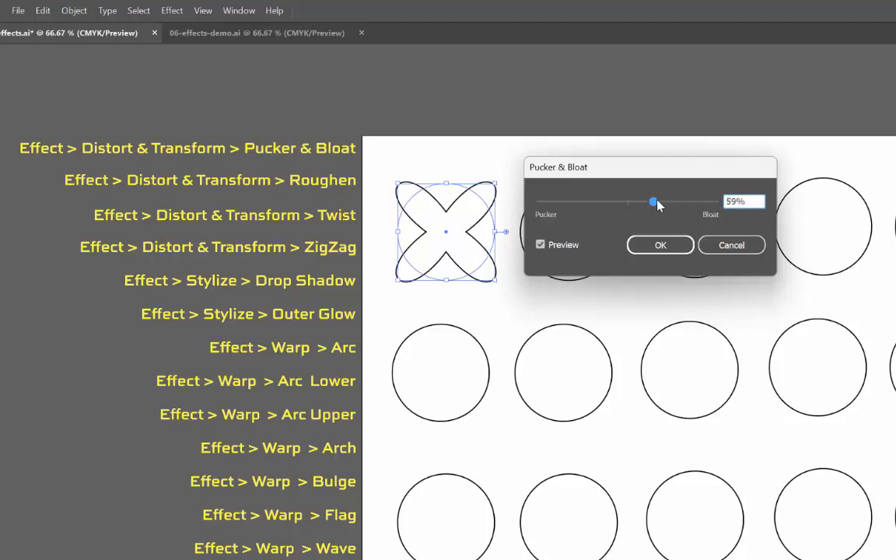
pyautogui.moveTo(657, 204); pyautogui.dragTo(621, 206)
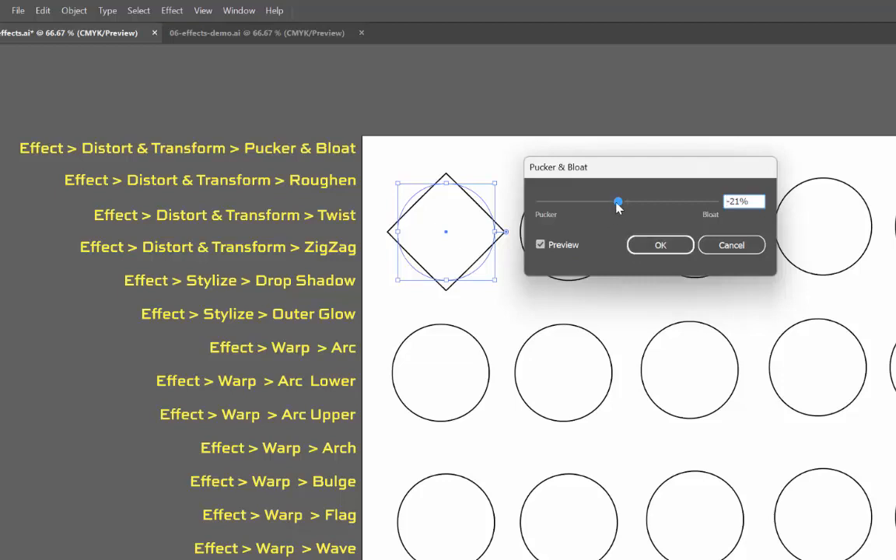
pyautogui.moveTo(617, 202)
pyautogui.mouseDown()
pyautogui.moveTo(602, 203)
pyautogui.moveTo(612, 205)
pyautogui.mouseUp()
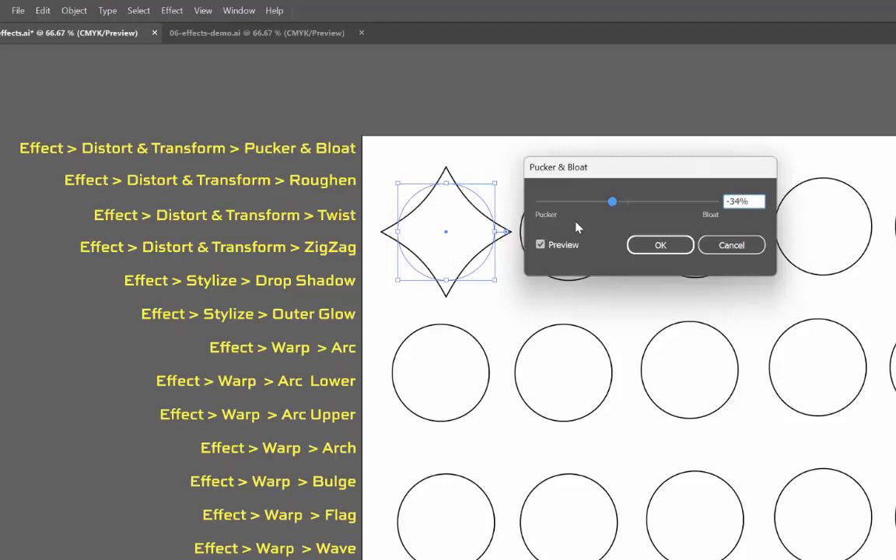
pyautogui.click(659, 247)
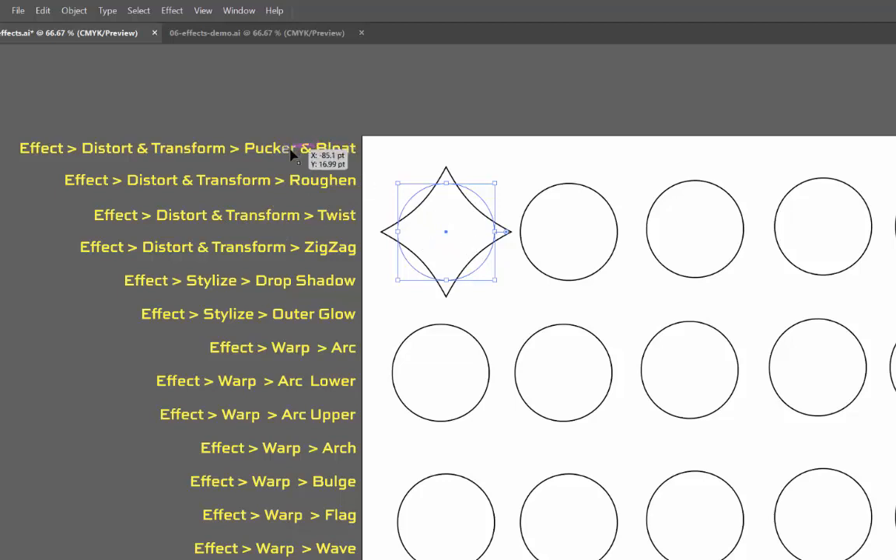
# - Delete the Pucker & Bloat line from the effects list and fill the puckered shape with red
pyautogui.moveTo(288, 136); pyautogui.dragTo(470, 102)
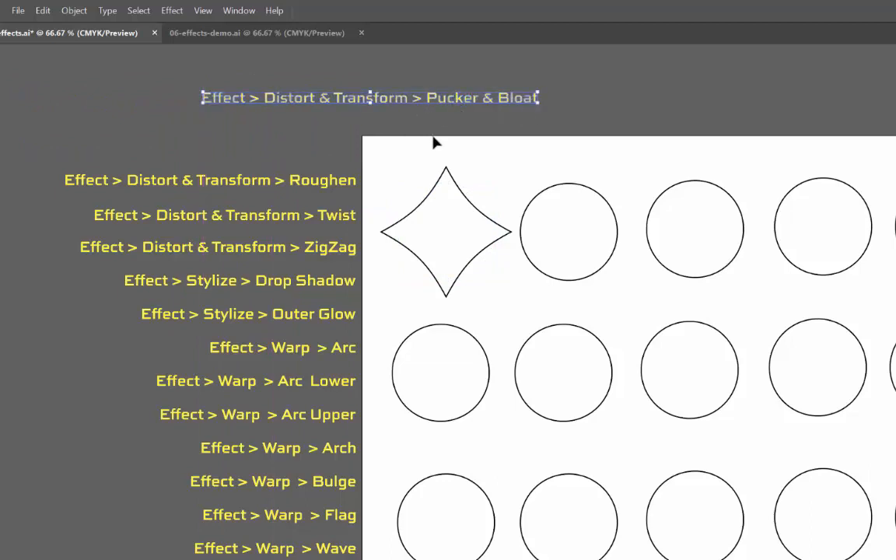
pyautogui.press('Delete')
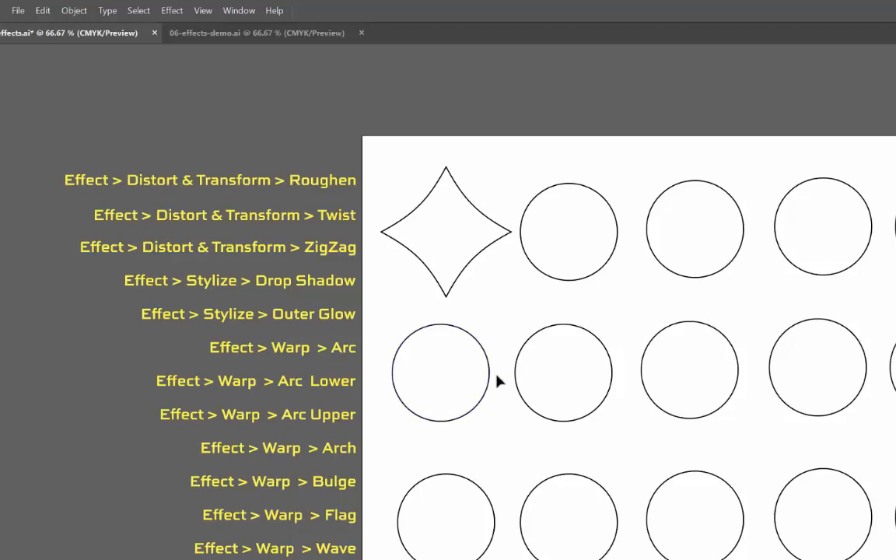
pyautogui.press('space')
pyautogui.moveTo(518, 367); pyautogui.dragTo(454, 360)
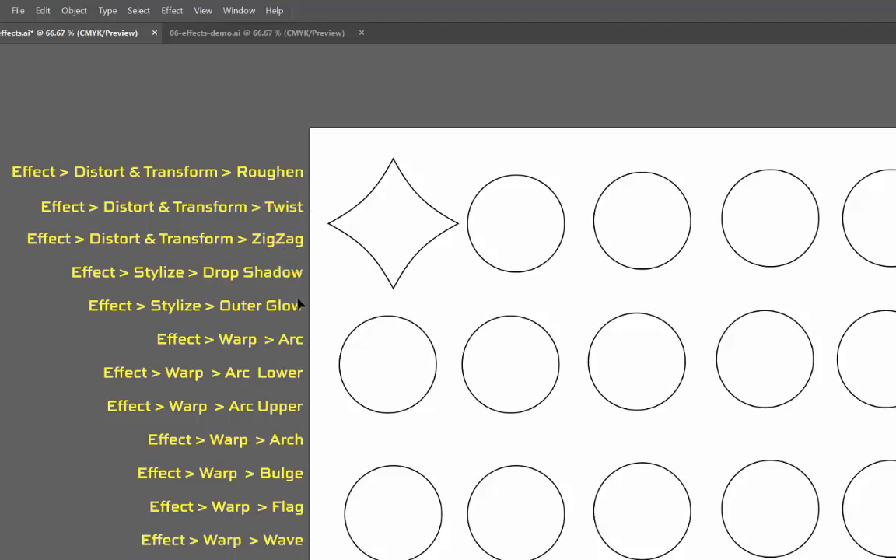
pyautogui.click(394, 211)
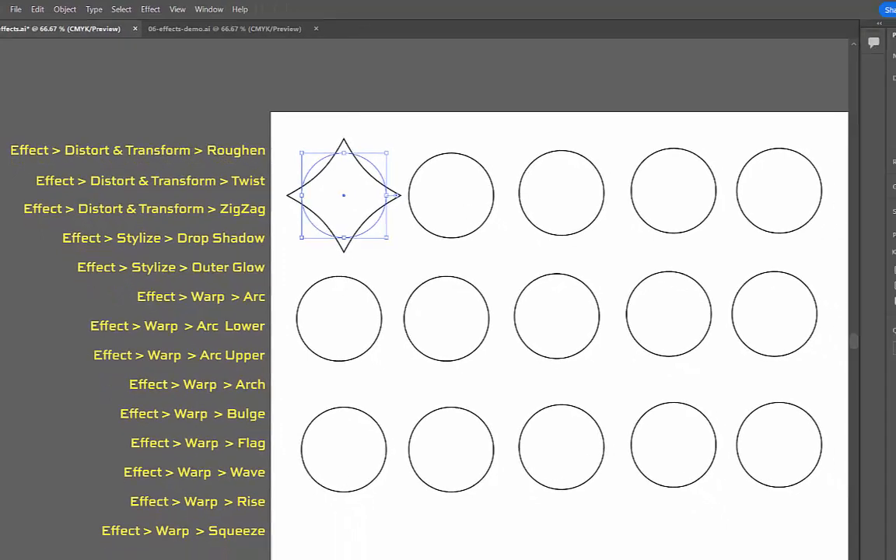
pyautogui.click(894, 178)
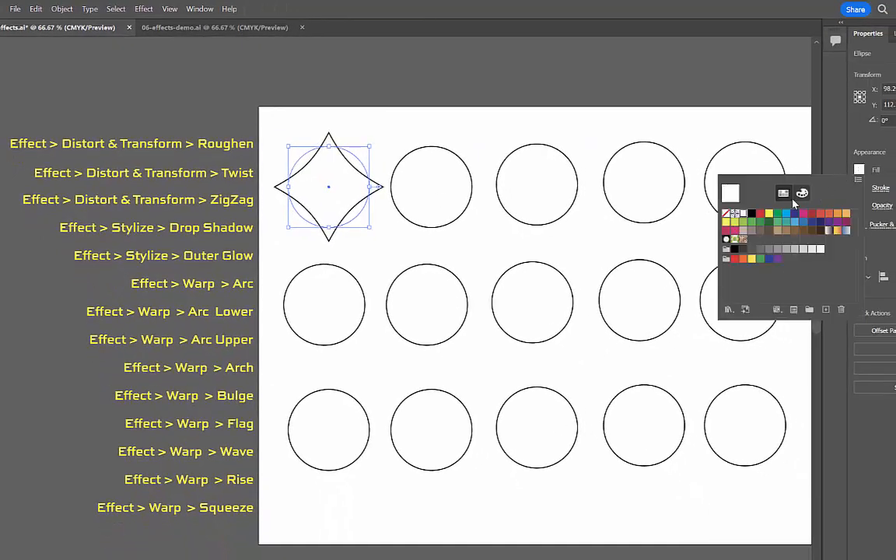
pyautogui.click(761, 214)
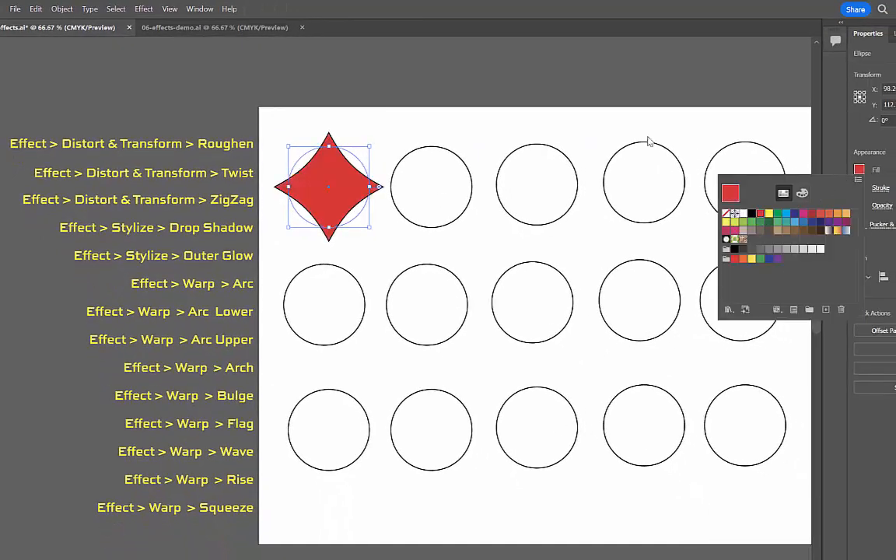
pyautogui.click(510, 114)
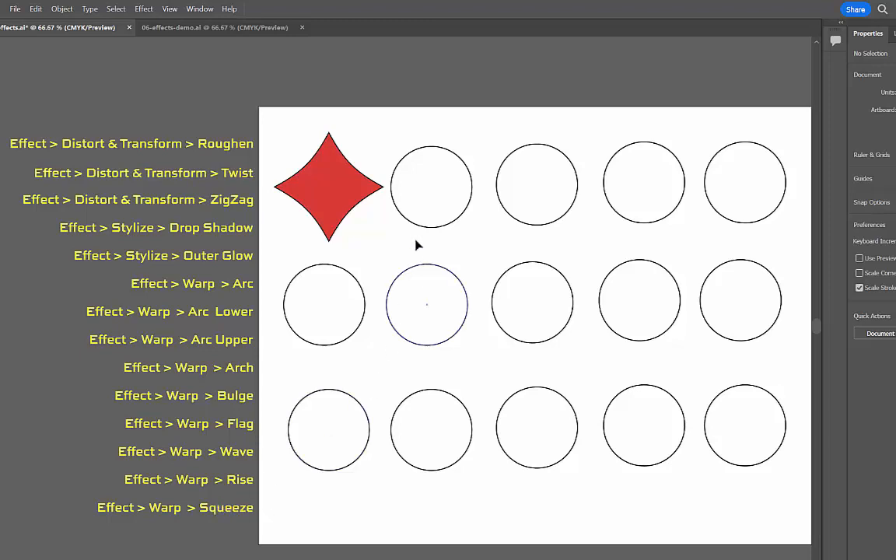
# - Apply a Roughen effect to the second circle in the top row with 13% relative size, detail 19/in and corner points
pyautogui.click(404, 171)
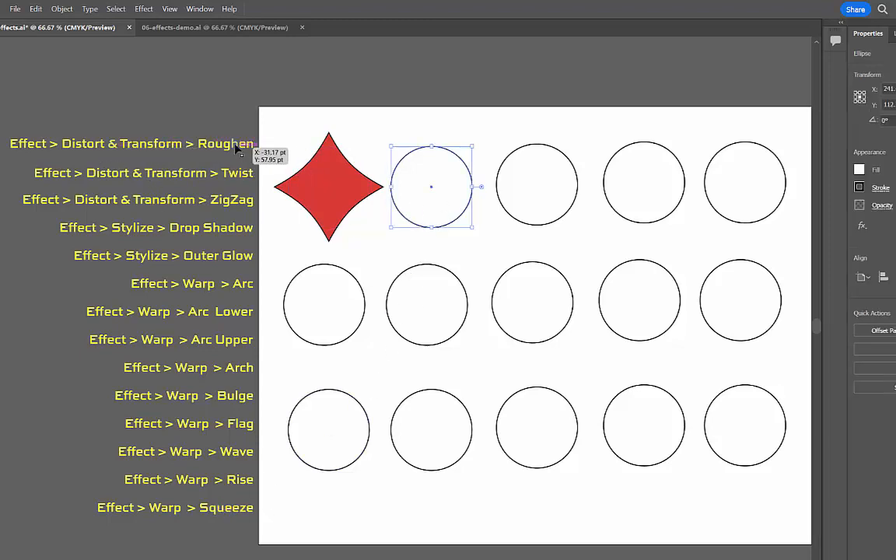
pyautogui.click(142, 8)
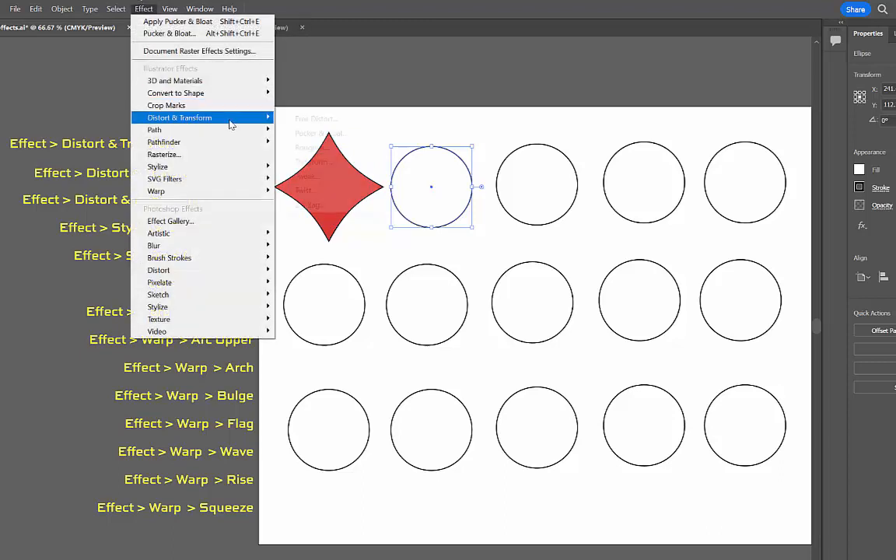
pyautogui.moveTo(232, 117)
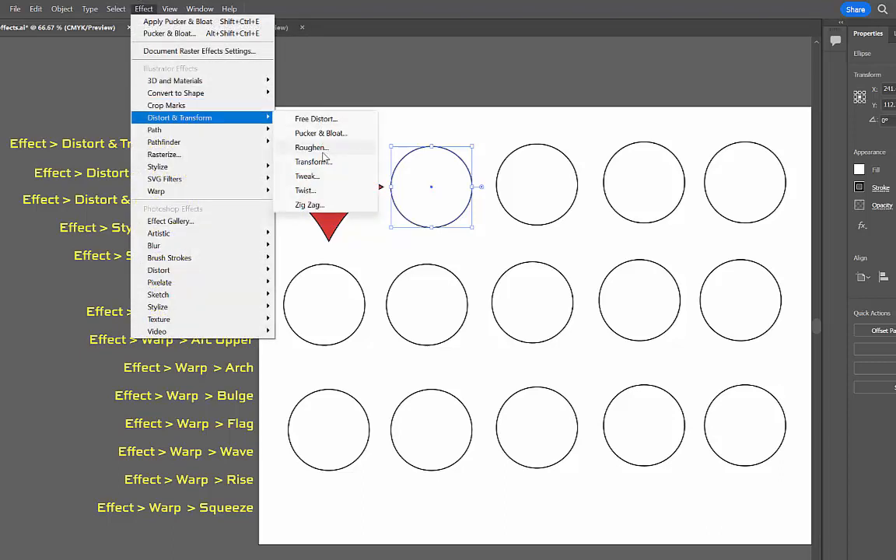
pyautogui.click(322, 150)
pyautogui.moveTo(476, 225); pyautogui.dragTo(607, 118)
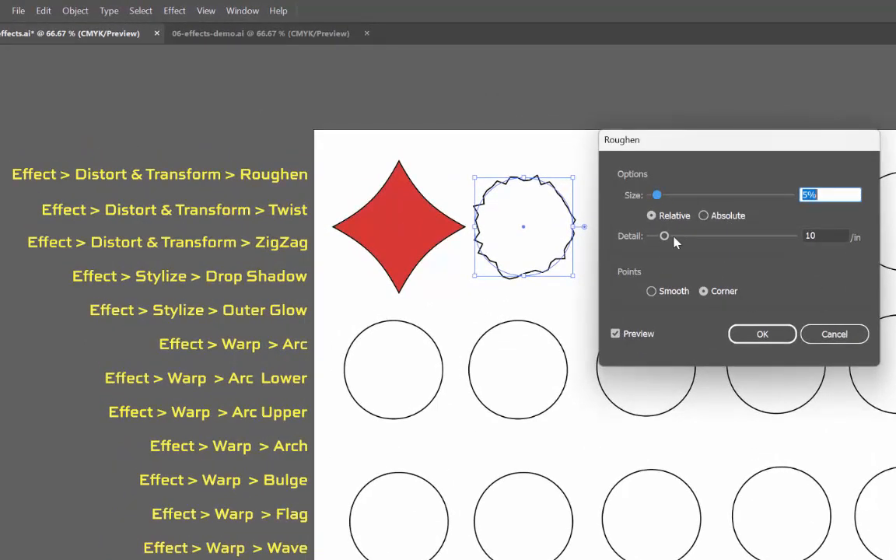
pyautogui.moveTo(663, 199); pyautogui.dragTo(679, 199)
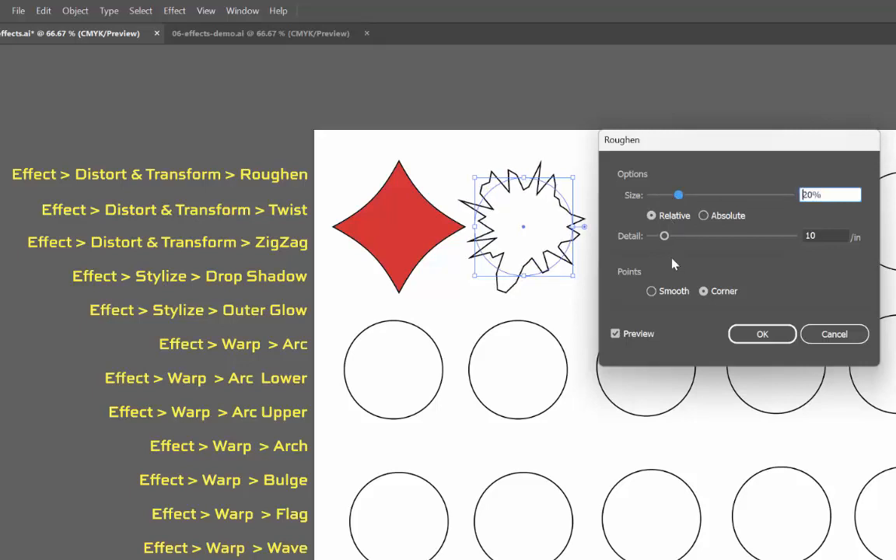
pyautogui.moveTo(664, 236); pyautogui.dragTo(677, 236)
pyautogui.moveTo(678, 196); pyautogui.dragTo(668, 196)
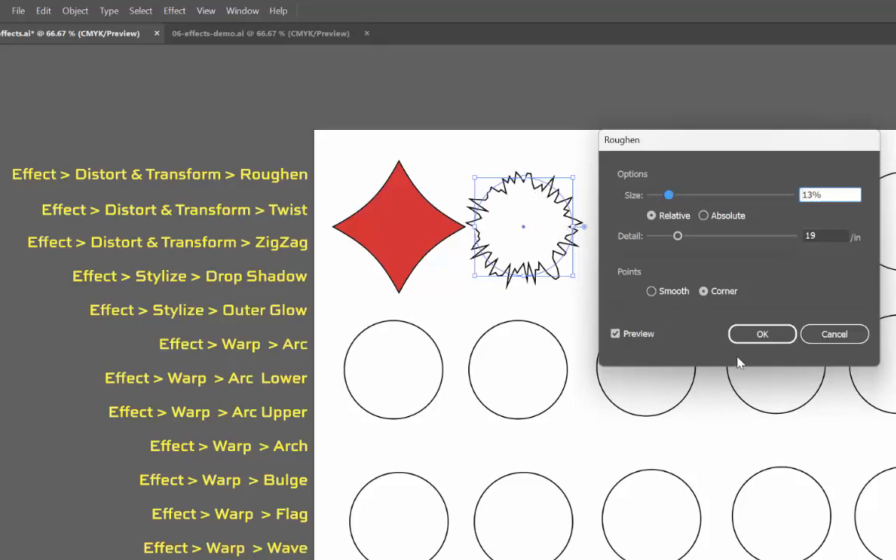
pyautogui.click(735, 334)
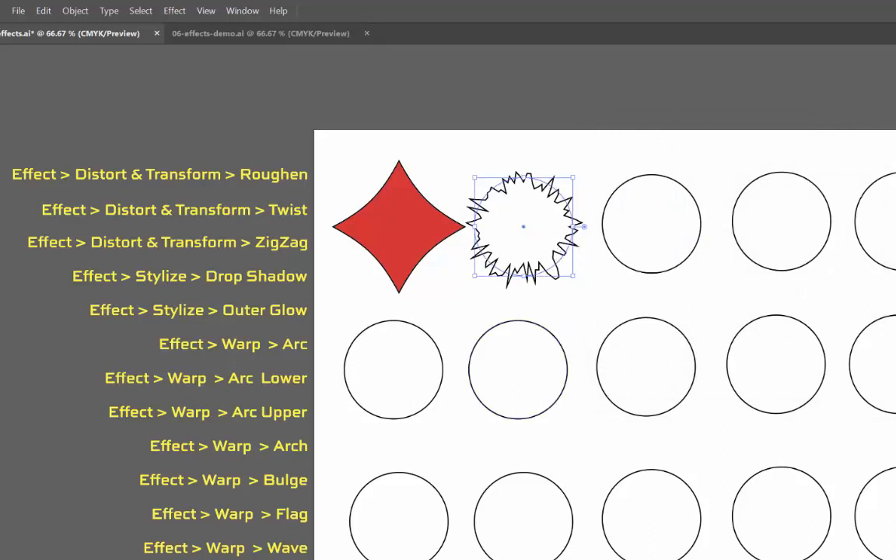
# - Fill the roughened shape with yellow and delete the Roughen line from the effects list
pyautogui.click(881, 269)
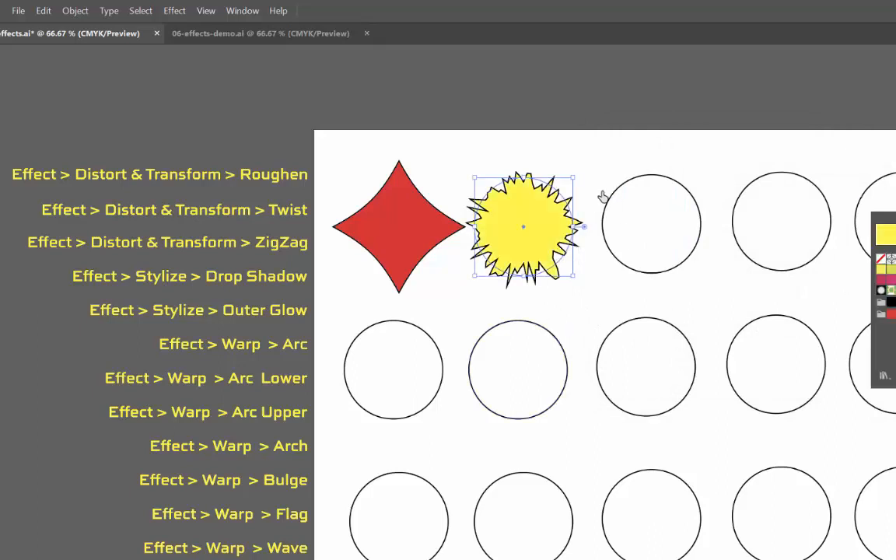
pyautogui.click(628, 300)
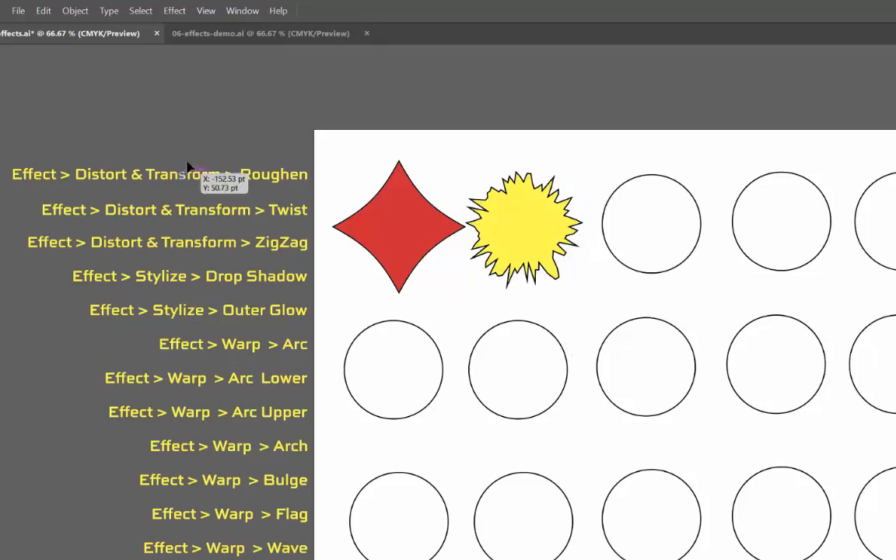
pyautogui.moveTo(234, 179); pyautogui.dragTo(220, 133)
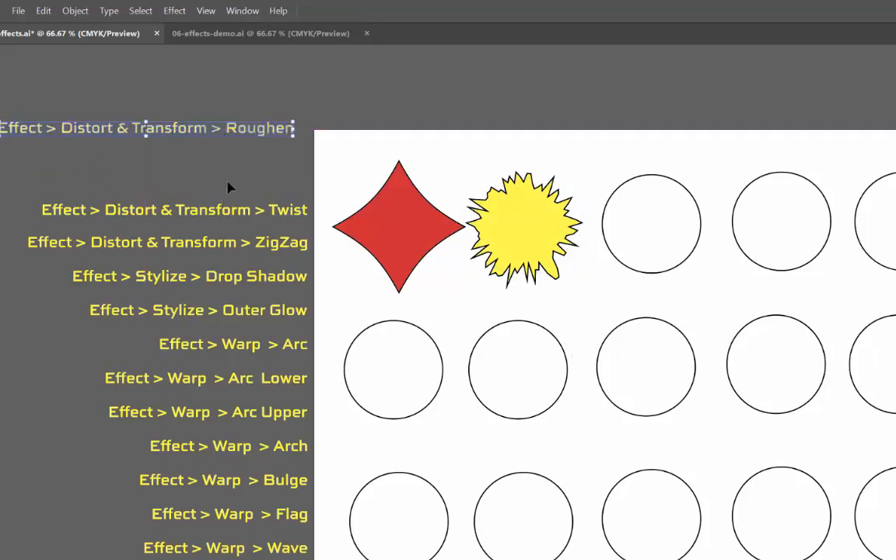
pyautogui.press('Delete')
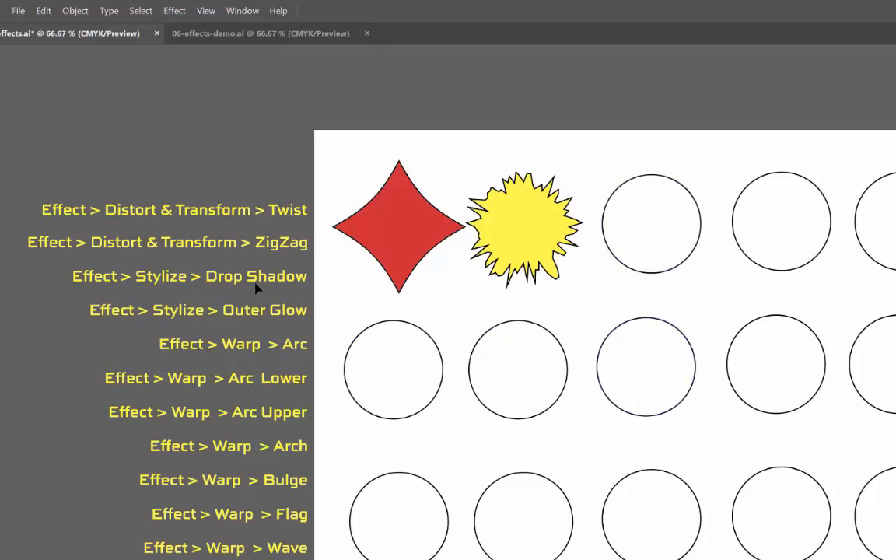
# - Try a Twist effect with a 270° angle on the third circle in the top row
pyautogui.click(657, 235)
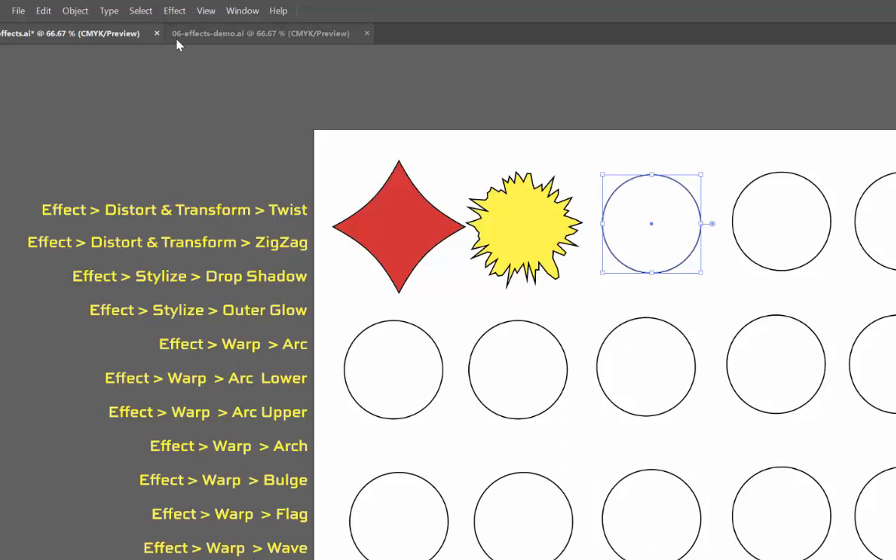
pyautogui.click(174, 11)
pyautogui.moveTo(244, 149)
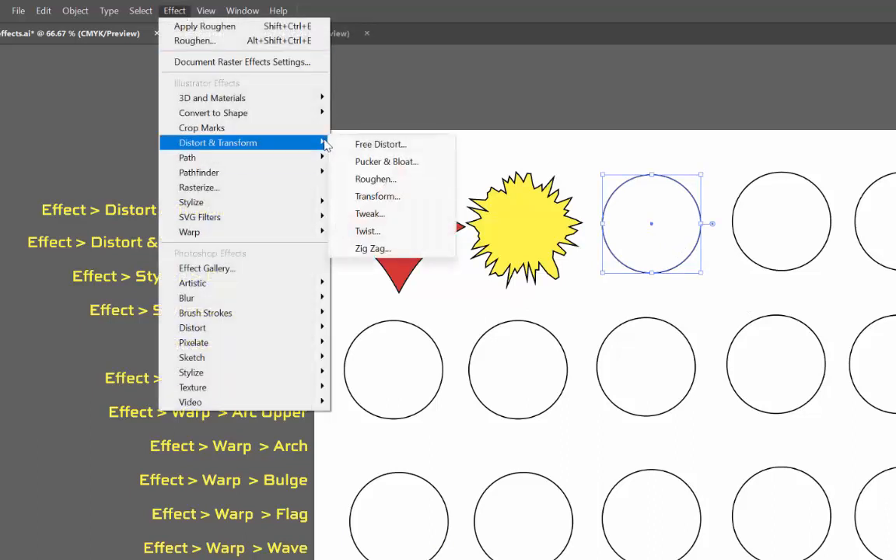
pyautogui.click(381, 231)
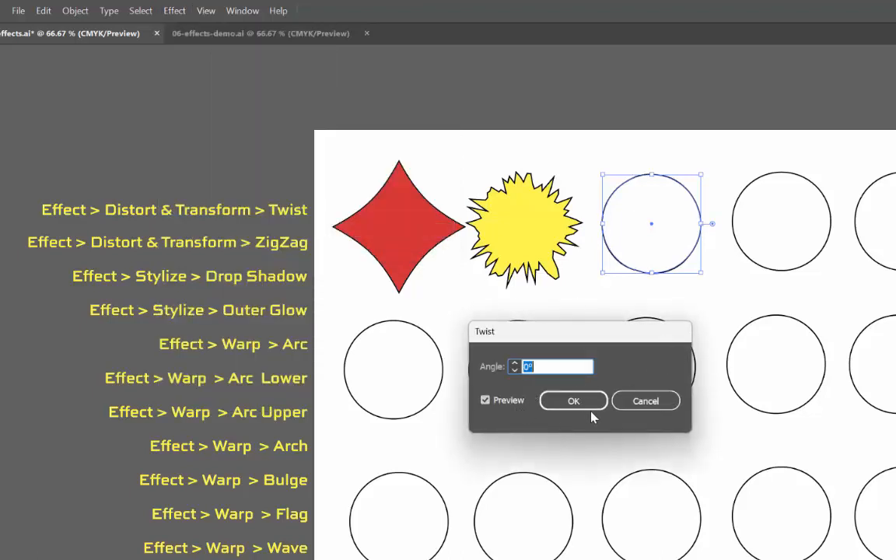
pyautogui.click(514, 363)
pyautogui.click(514, 362)
pyautogui.click(514, 363)
pyautogui.click(514, 363)
pyautogui.click(513, 363)
pyautogui.click(514, 363)
pyautogui.click(514, 363)
pyautogui.click(514, 363)
pyautogui.click(535, 366)
pyautogui.doubleClick(535, 366)
pyautogui.write('270')
pyautogui.press('Tab')
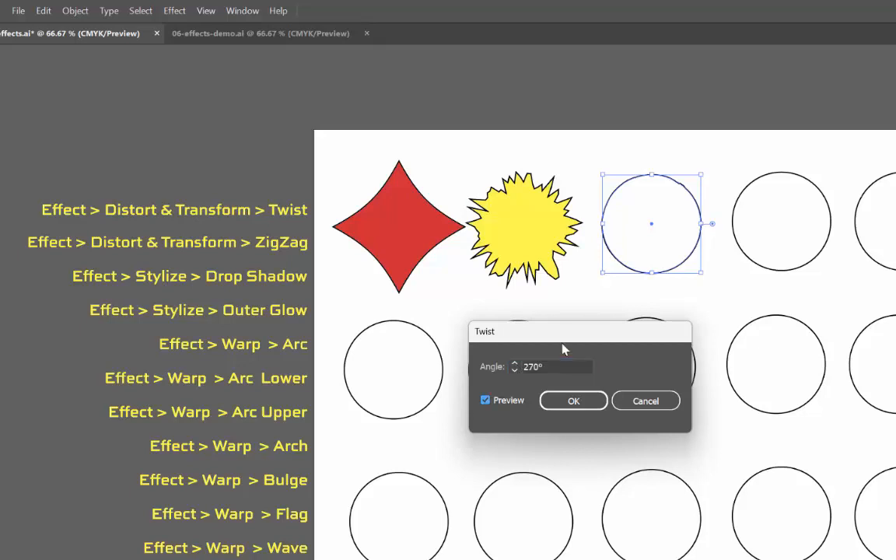
pyautogui.click(570, 403)
pyautogui.click(485, 399)
pyautogui.click(486, 399)
pyautogui.click(653, 406)
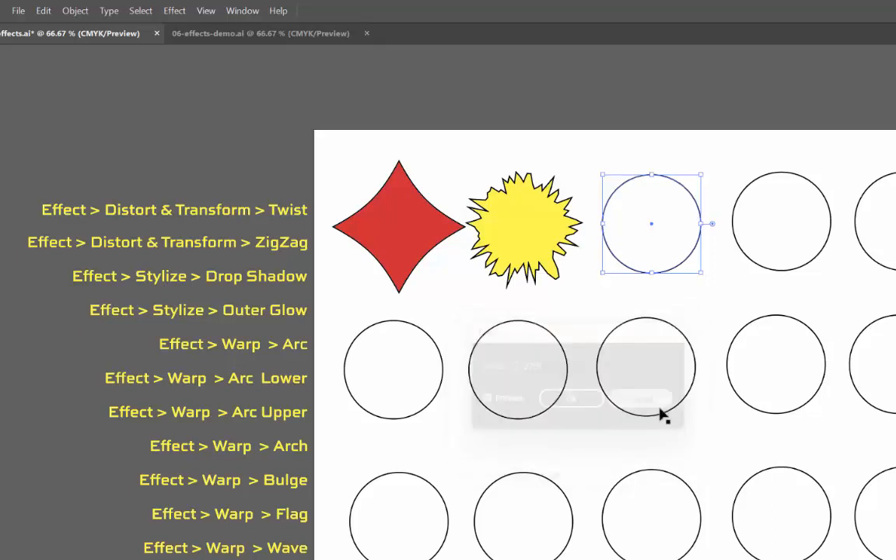
# - Stretch the third circle in the top row into a tall ellipse and apply a Twist effect with a 271° angle
pyautogui.moveTo(650, 273)
pyautogui.mouseDown()
pyautogui.moveTo(649, 305)
pyautogui.moveTo(654, 275)
pyautogui.mouseUp()
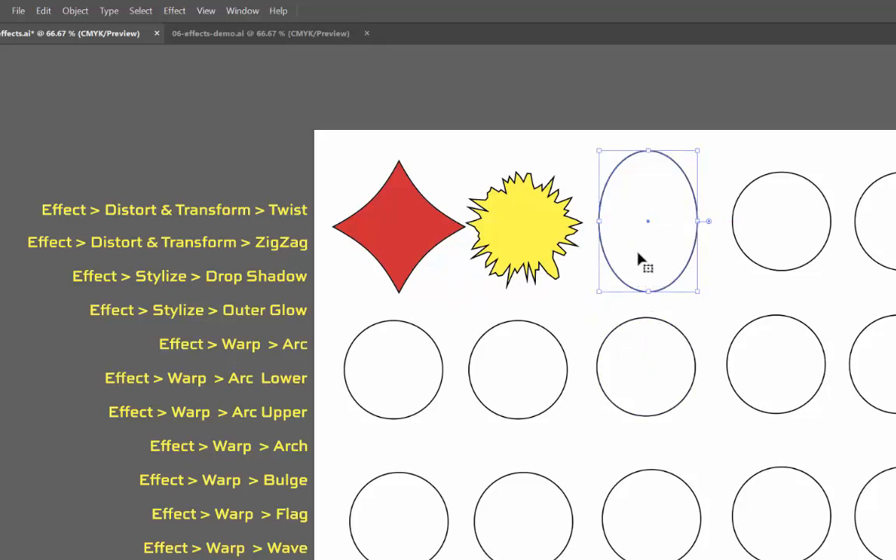
pyautogui.click(174, 10)
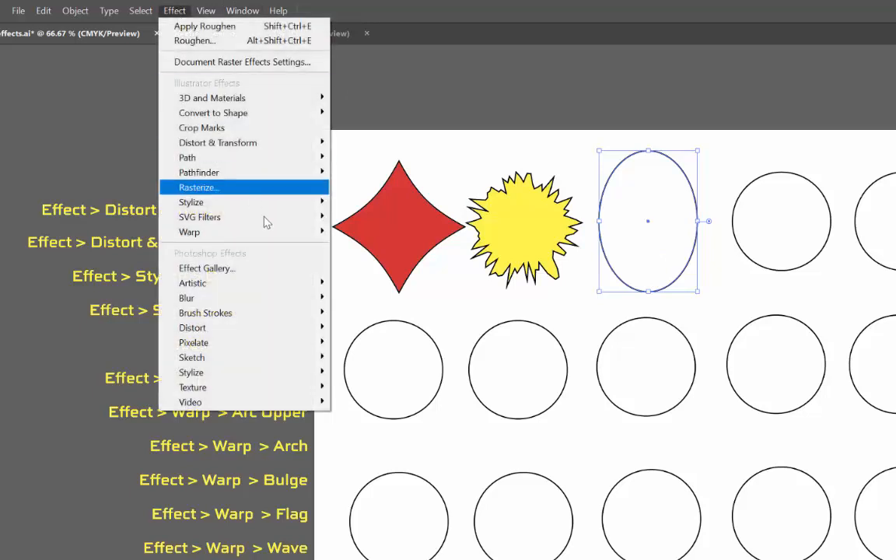
pyautogui.moveTo(304, 146)
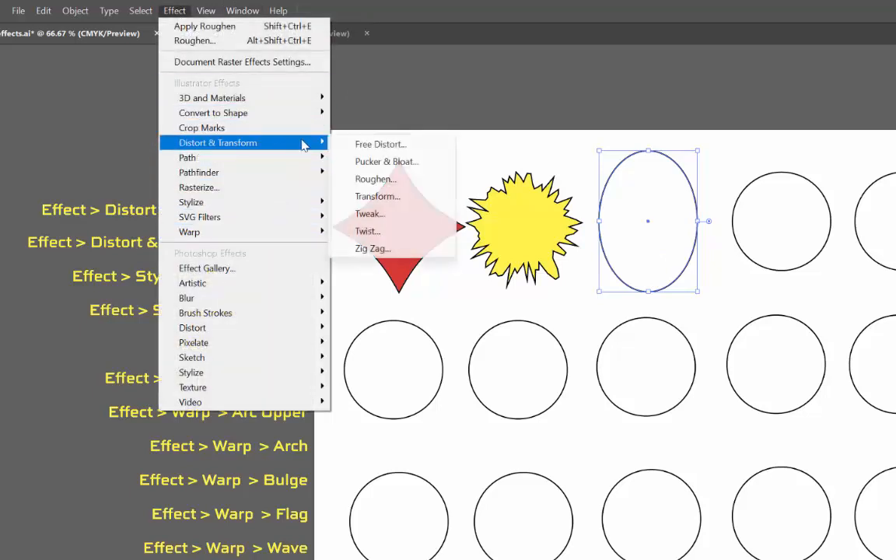
pyautogui.click(383, 231)
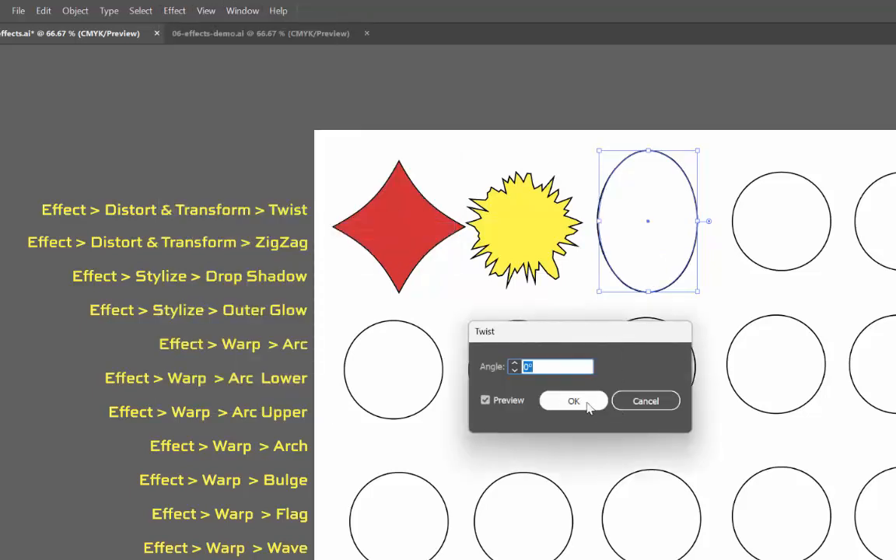
pyautogui.write('271')
pyautogui.press('Tab')
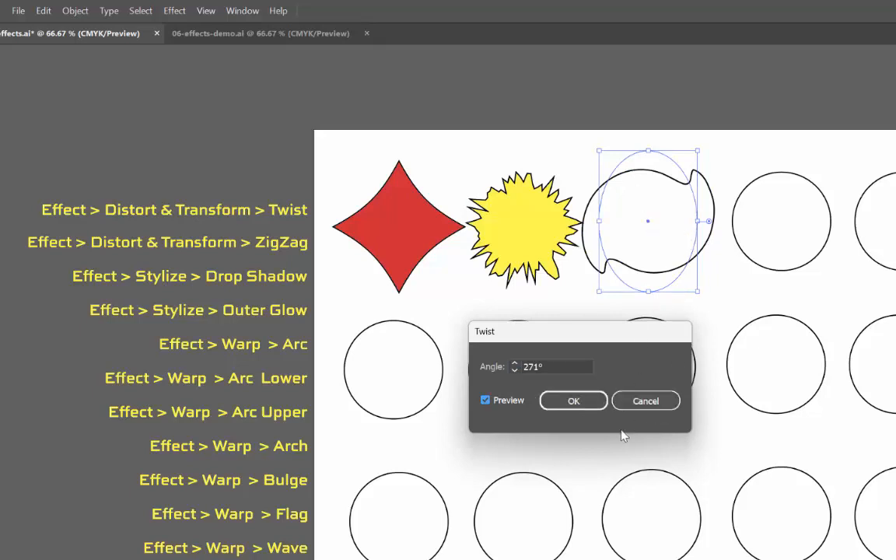
pyautogui.click(579, 401)
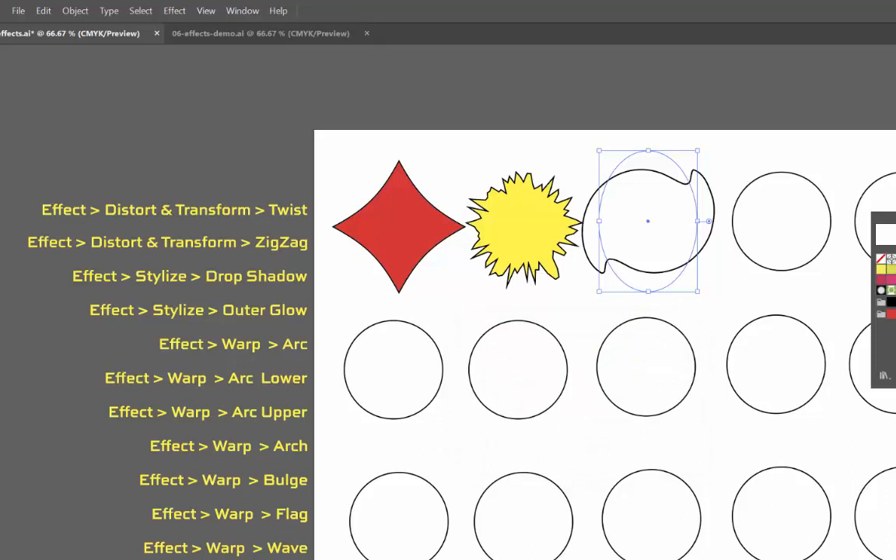
# - Fill the twisted shape with blue and delete the Twist line from the effects list
pyautogui.click(895, 269)
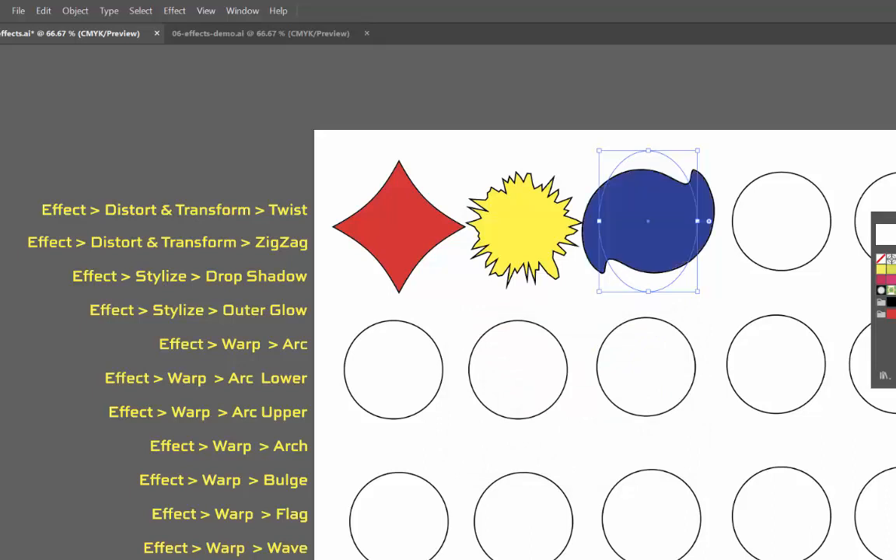
pyautogui.click(768, 159)
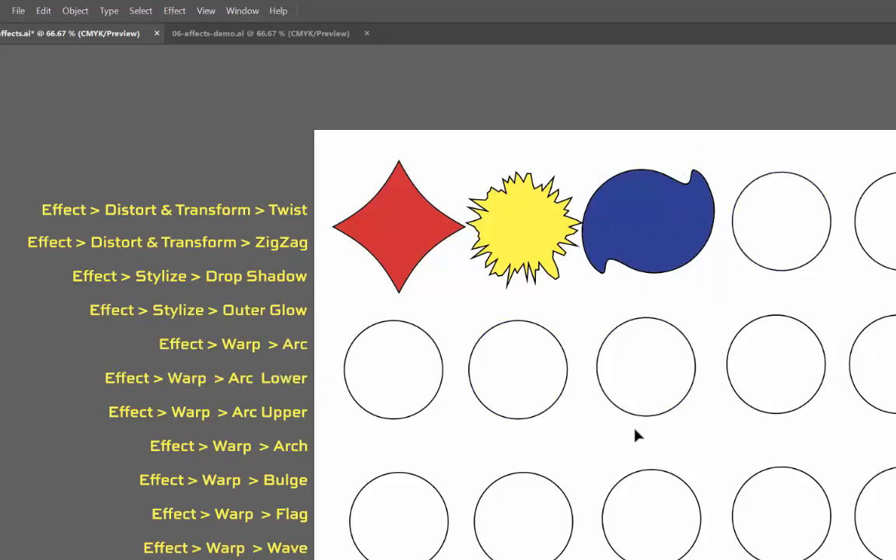
pyautogui.moveTo(172, 206); pyautogui.dragTo(177, 147)
pyautogui.click(174, 180)
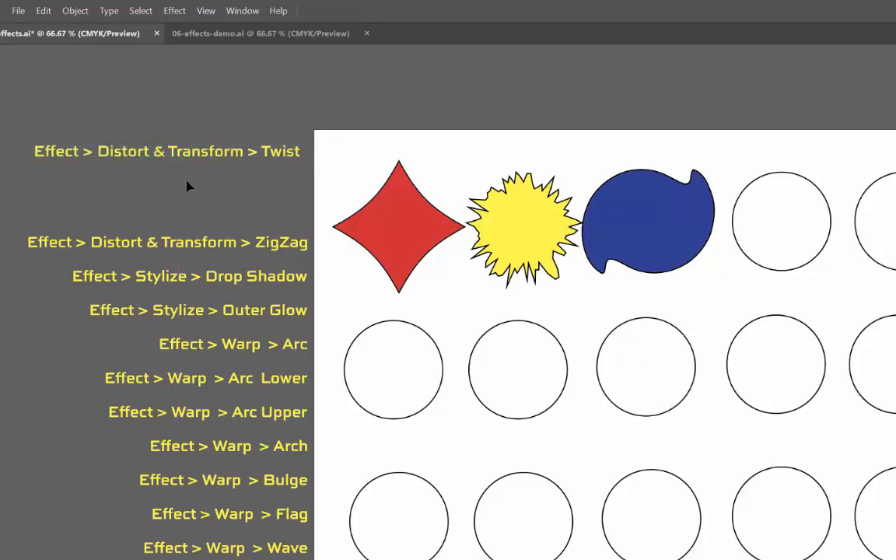
pyautogui.click(224, 153)
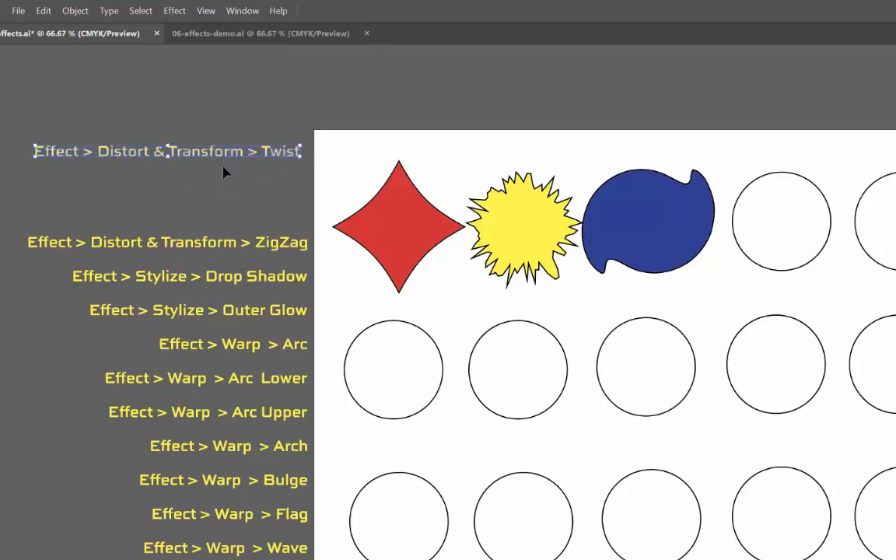
pyautogui.press('Delete')
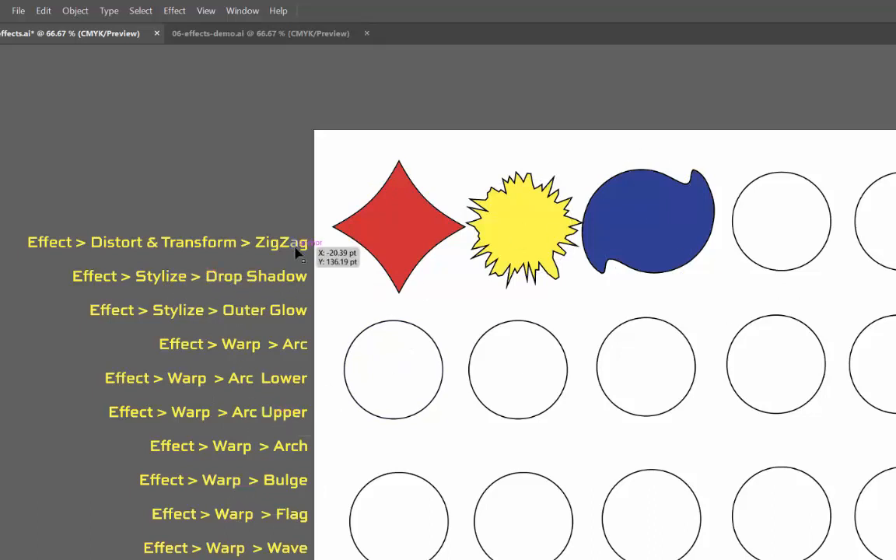
# - Move the ZigZag line up, apart from the rest of the effects list
pyautogui.click(260, 242)
pyautogui.moveTo(256, 248); pyautogui.dragTo(233, 186)
pyautogui.click(232, 236)
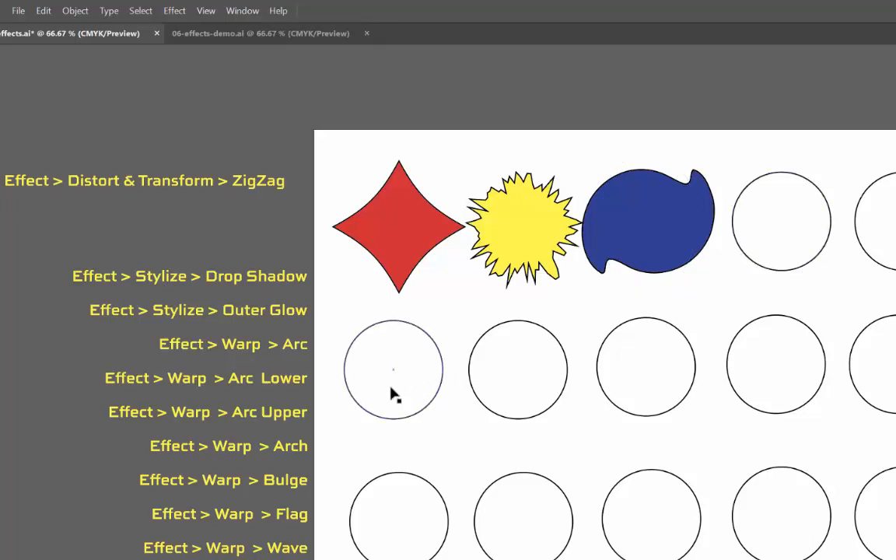
# - Apply a Multiply Drop Shadow with 75% opacity, 7 pt offsets and 5 pt blur to the second row's first circle, and fill it with yellow
pyautogui.click(416, 374)
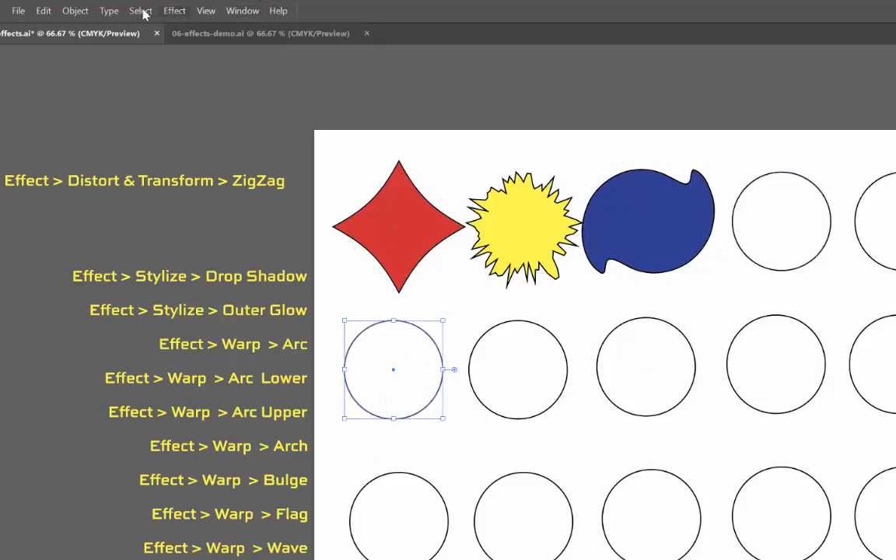
pyautogui.click(174, 11)
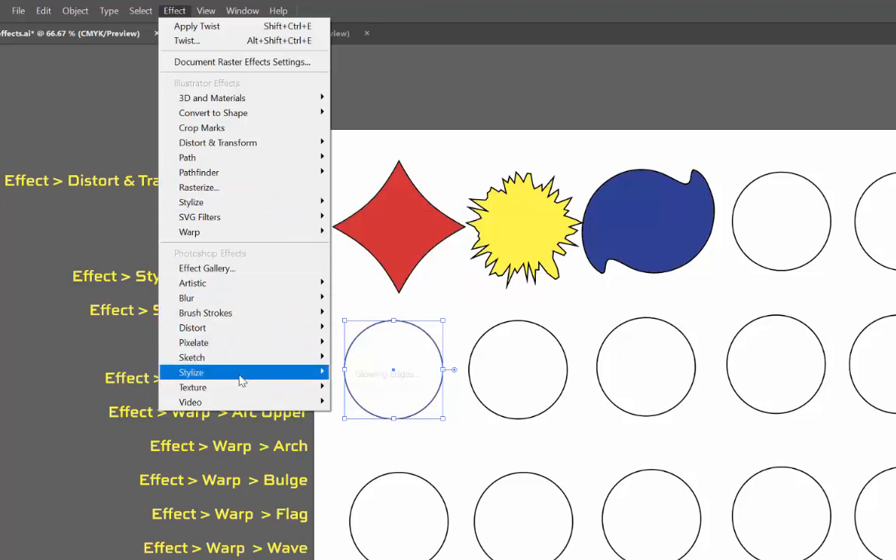
pyautogui.moveTo(241, 375)
pyautogui.moveTo(220, 205)
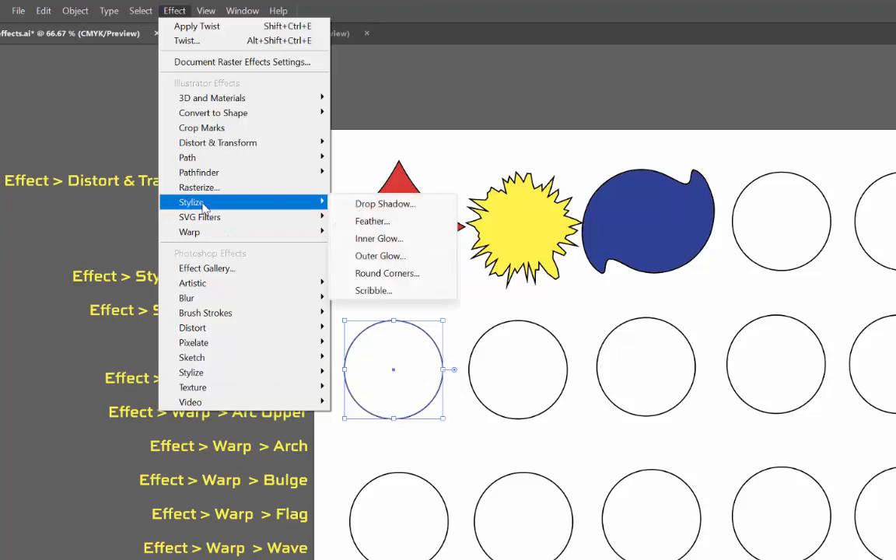
pyautogui.click(389, 203)
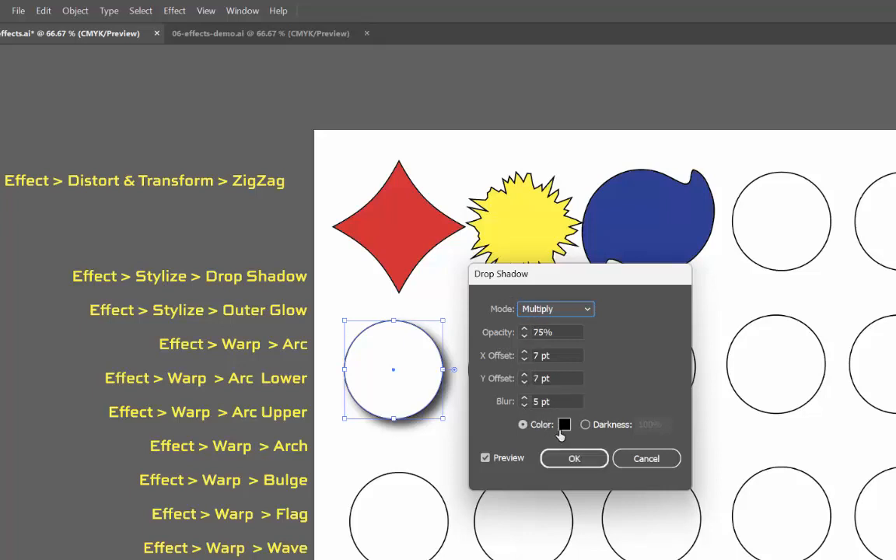
pyautogui.click(573, 458)
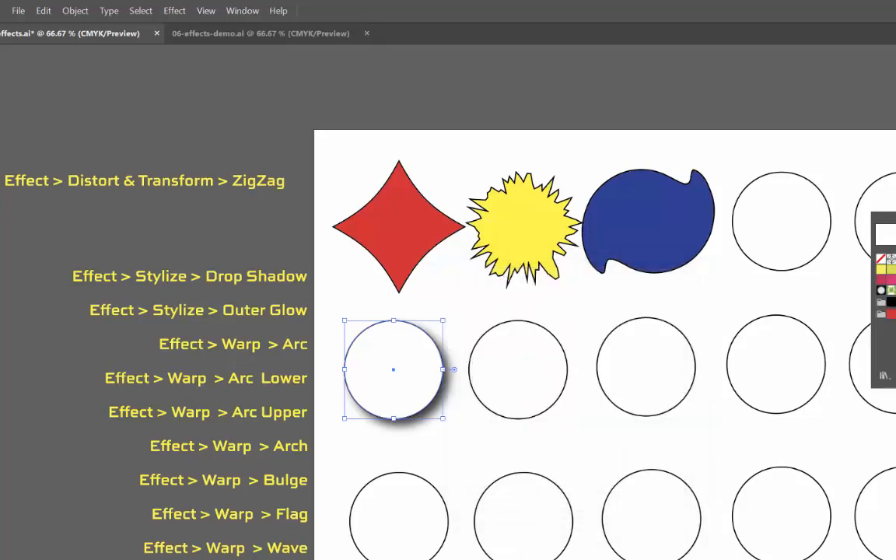
pyautogui.click(881, 269)
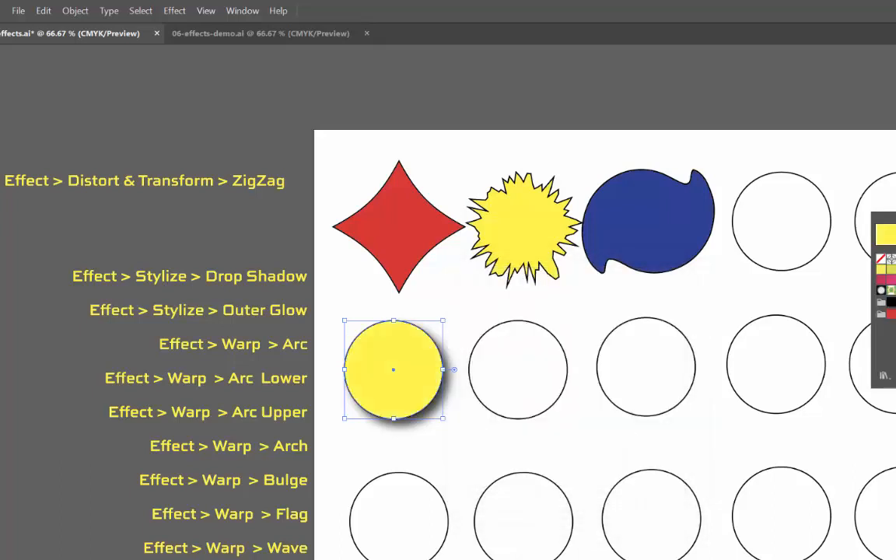
pyautogui.click(473, 448)
pyautogui.click(521, 456)
# - Start an Outer Glow effect on the second circle in the second row with Normal mode and a red glow colour (R 255, G 0, B 73)
pyautogui.click(530, 407)
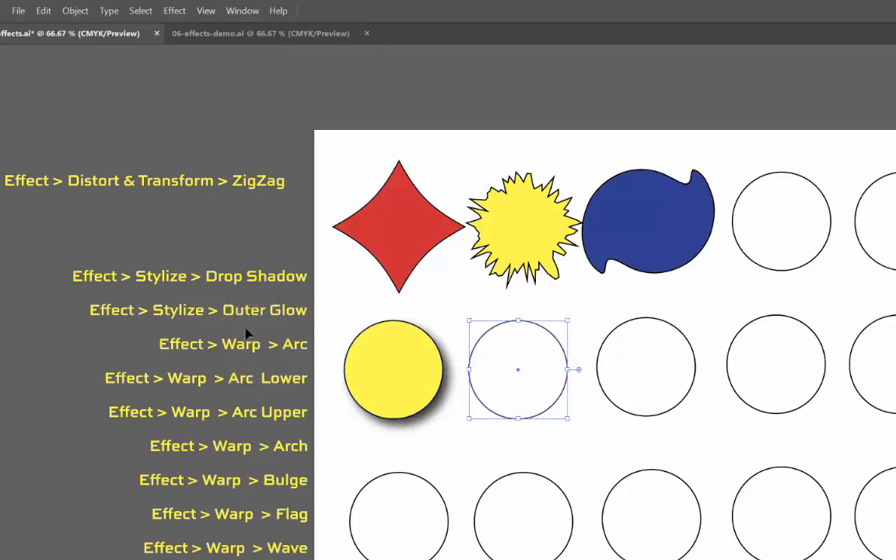
pyautogui.click(166, 14)
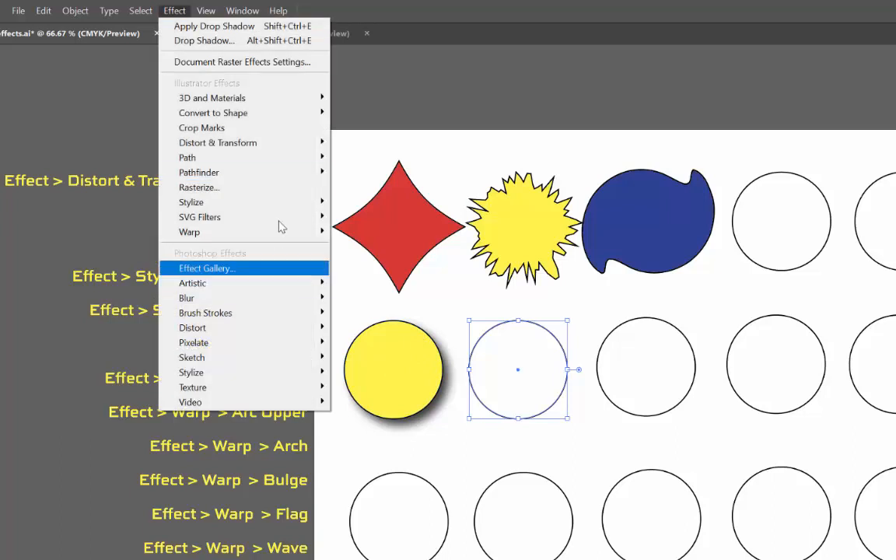
pyautogui.click(403, 259)
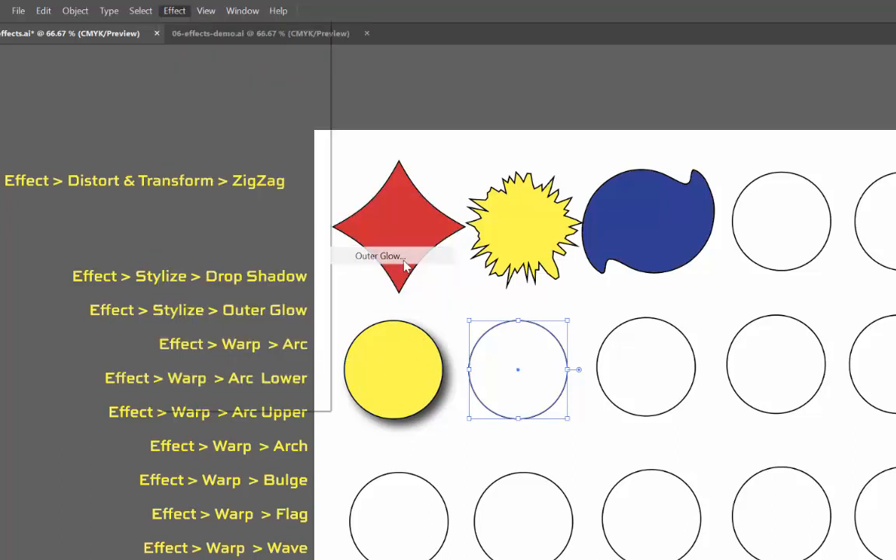
pyautogui.moveTo(590, 319); pyautogui.dragTo(708, 224)
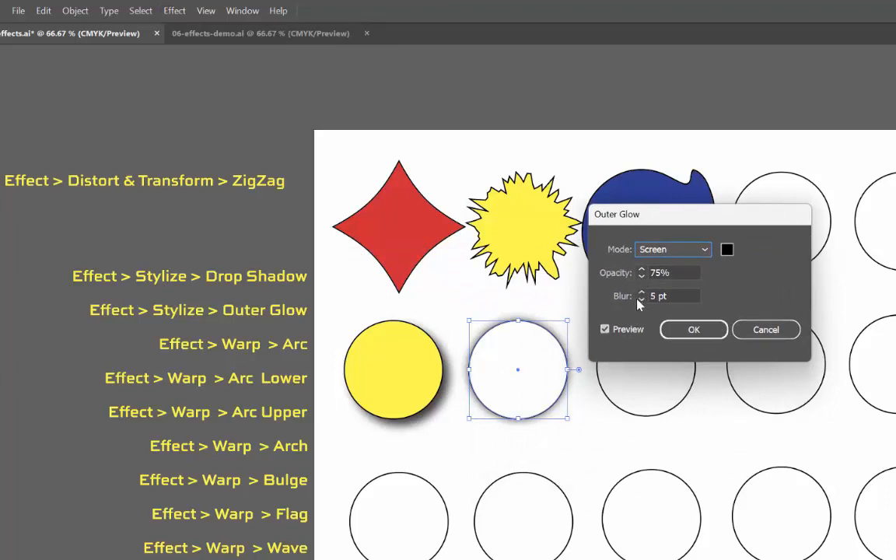
pyautogui.click(673, 249)
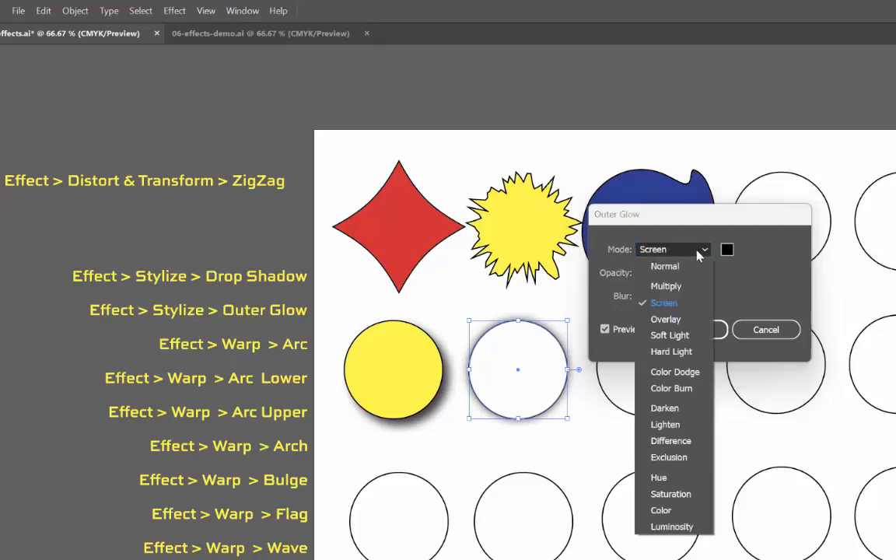
pyautogui.click(622, 208)
pyautogui.click(727, 249)
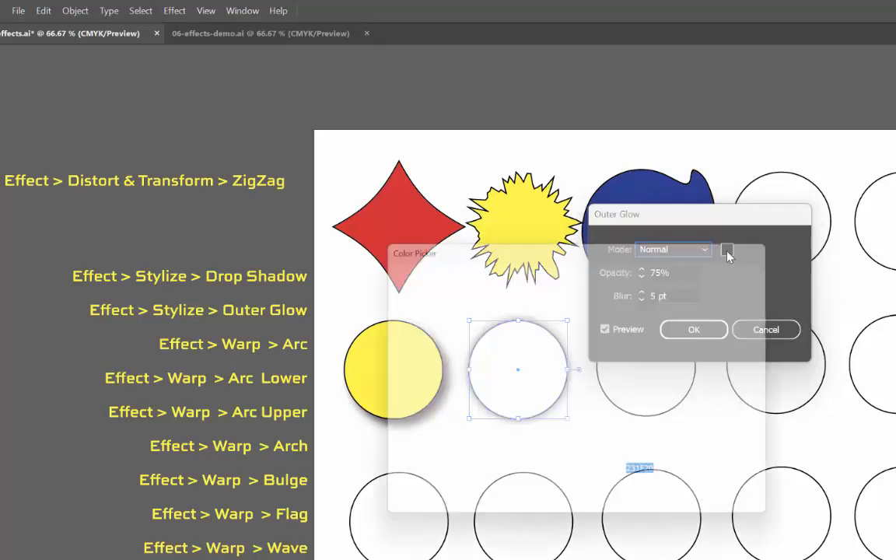
pyautogui.click(573, 295)
pyautogui.click(738, 307)
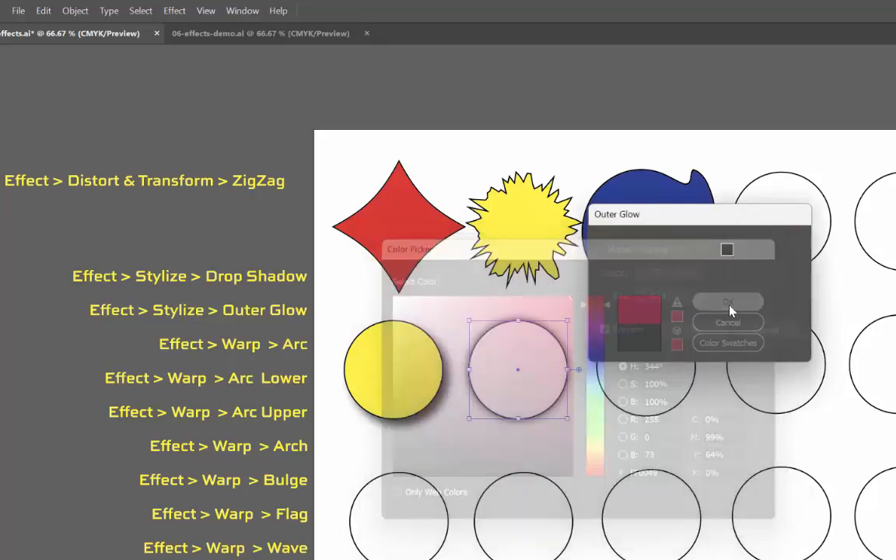
# - Set the outer glow's opacity to 100% and its blur to 15 pt, and apply the effect
pyautogui.click(642, 269)
pyautogui.click(641, 269)
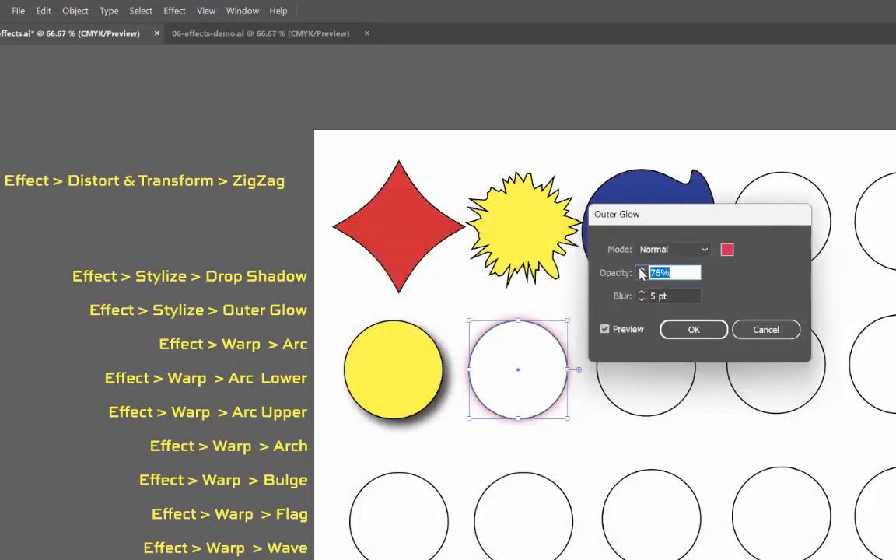
pyautogui.click(642, 269)
pyautogui.click(641, 296)
pyautogui.click(642, 296)
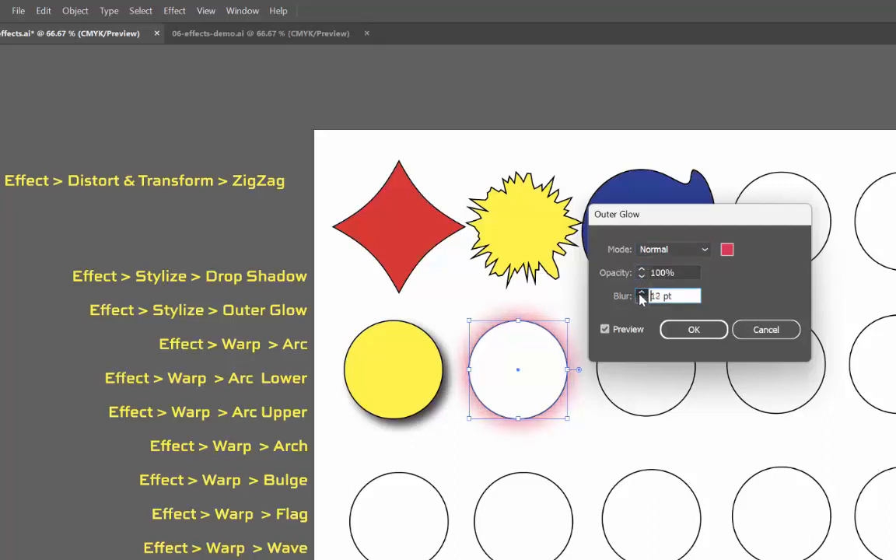
pyautogui.click(641, 297)
pyautogui.moveTo(665, 224); pyautogui.dragTo(671, 284)
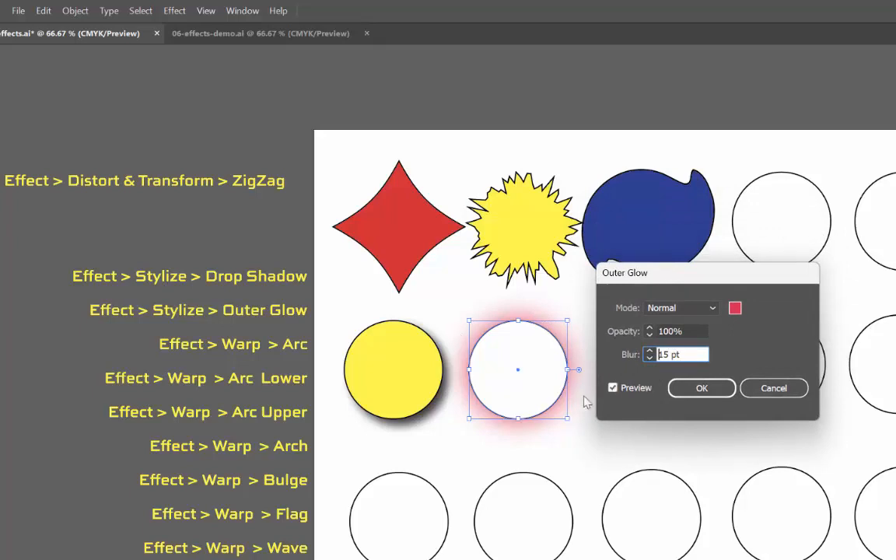
pyautogui.click(700, 389)
# - Delete the Outer Glow line from the effects list
pyautogui.click(416, 455)
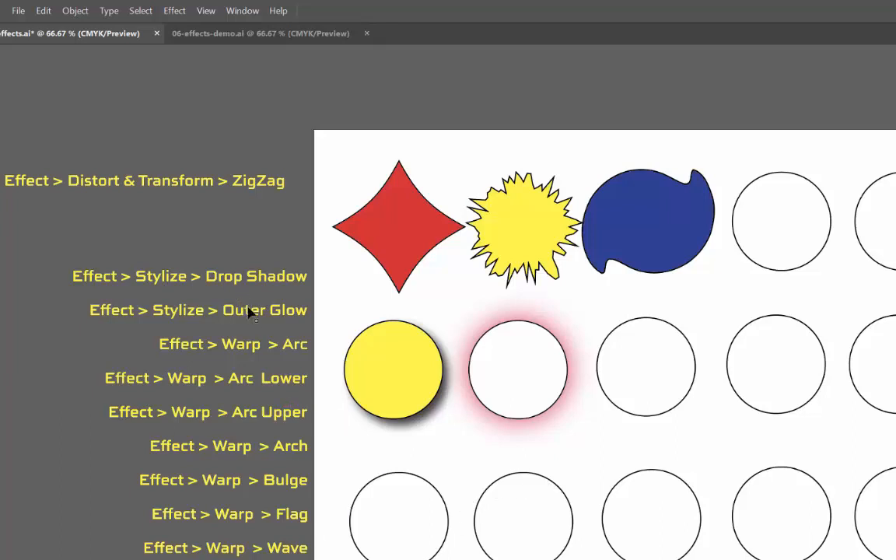
pyautogui.moveTo(249, 317); pyautogui.dragTo(303, 113)
pyautogui.press('Delete')
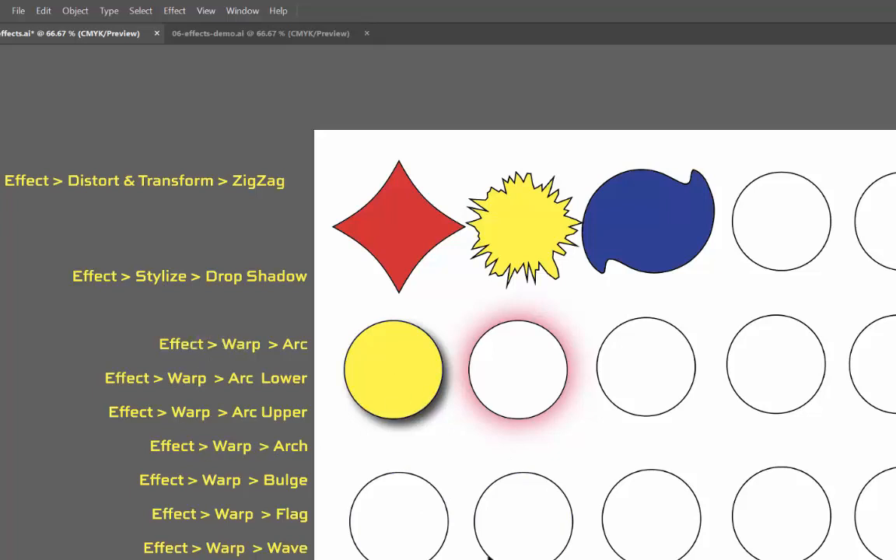
# - Apply an Arc warp to the third circle in the second row with vertical orientation and a -48% bend
pyautogui.click(644, 413)
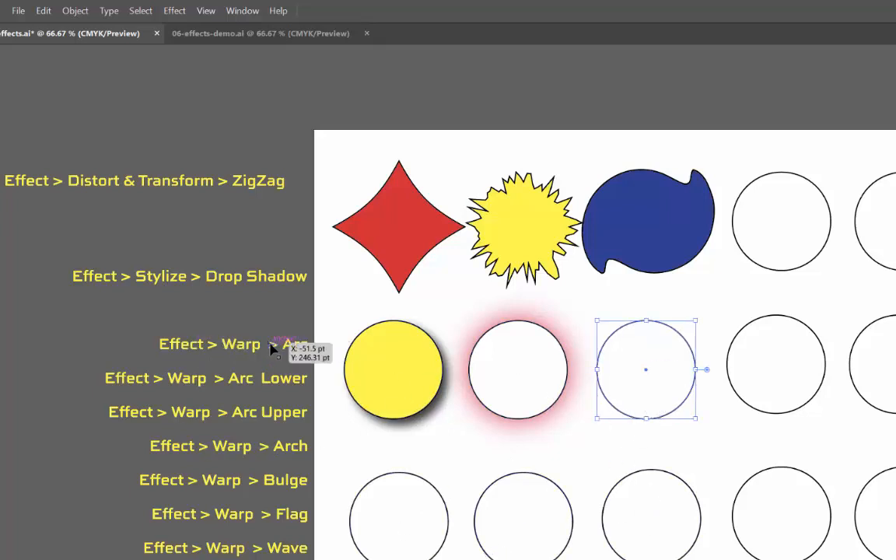
pyautogui.click(173, 9)
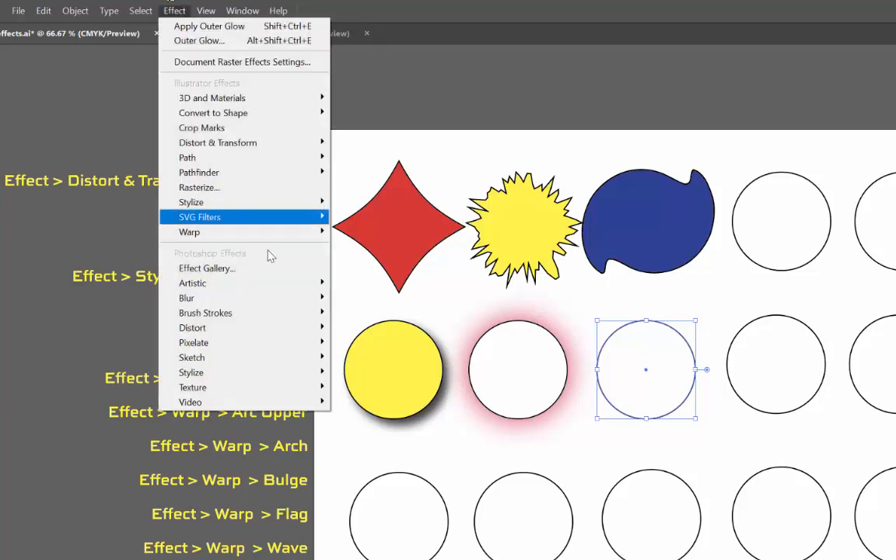
pyautogui.moveTo(304, 232)
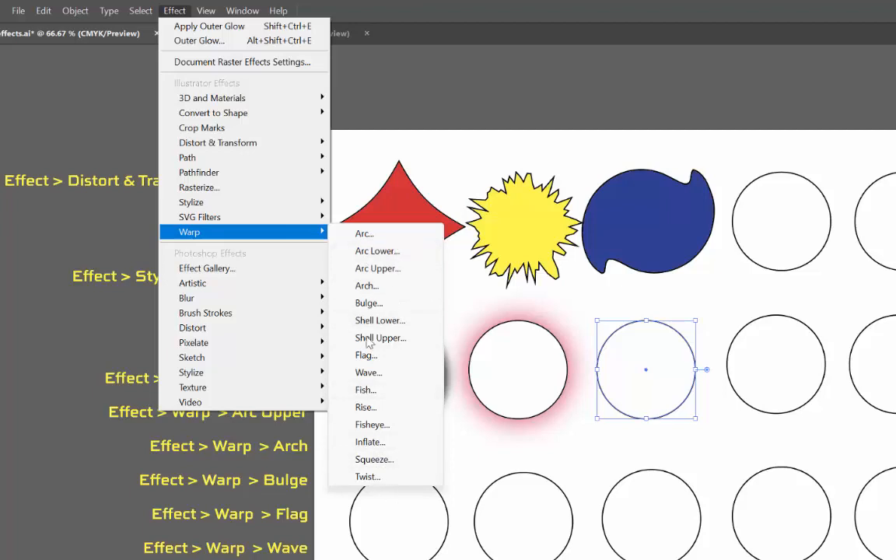
pyautogui.click(363, 233)
pyautogui.moveTo(600, 274); pyautogui.dragTo(895, 205)
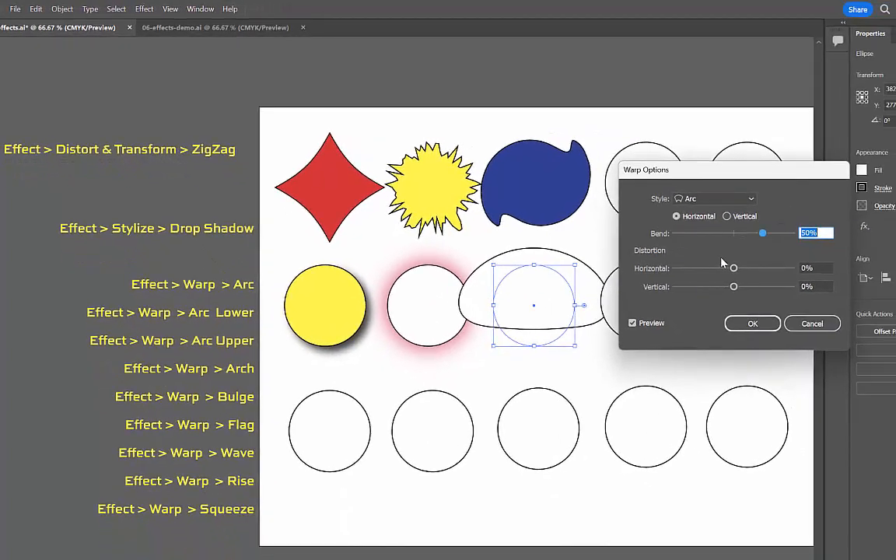
pyautogui.moveTo(763, 237); pyautogui.dragTo(691, 237)
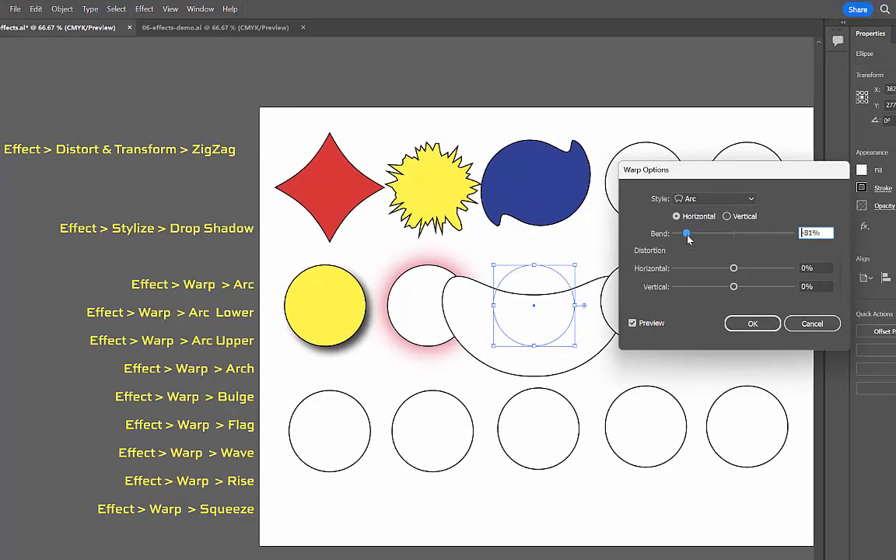
pyautogui.click(741, 237)
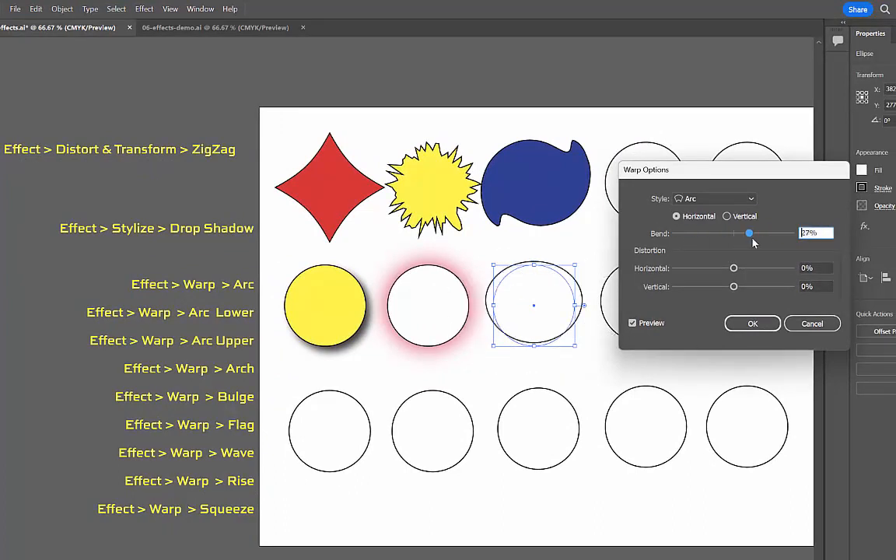
pyautogui.moveTo(753, 242); pyautogui.dragTo(760, 241)
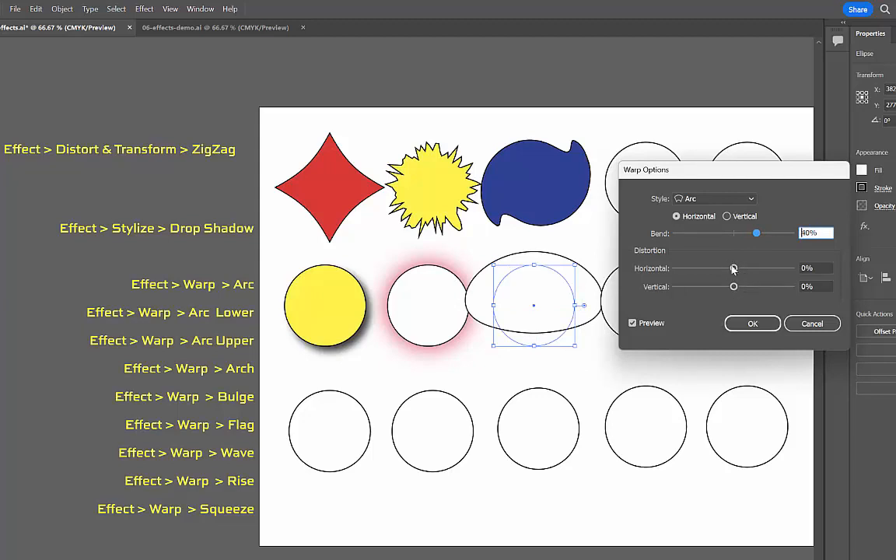
pyautogui.click(727, 216)
pyautogui.moveTo(756, 237); pyautogui.dragTo(708, 235)
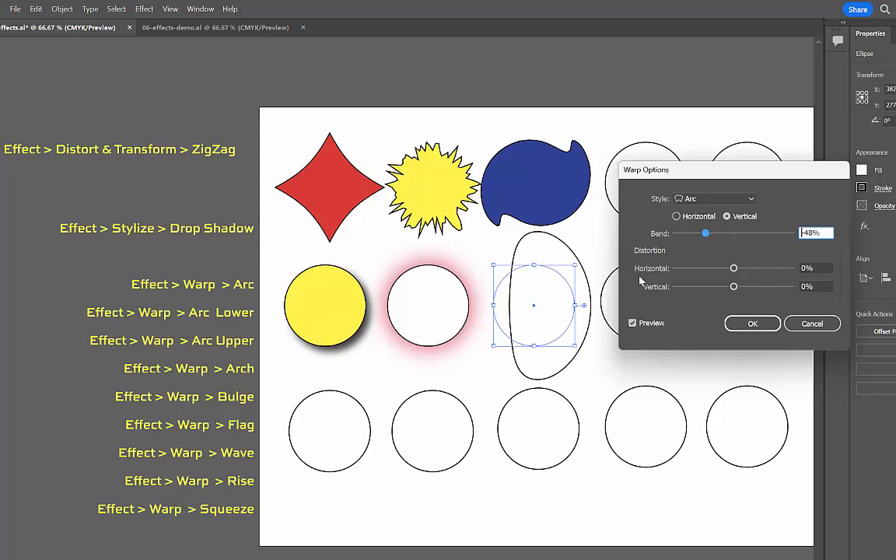
pyautogui.moveTo(680, 180); pyautogui.dragTo(665, 206)
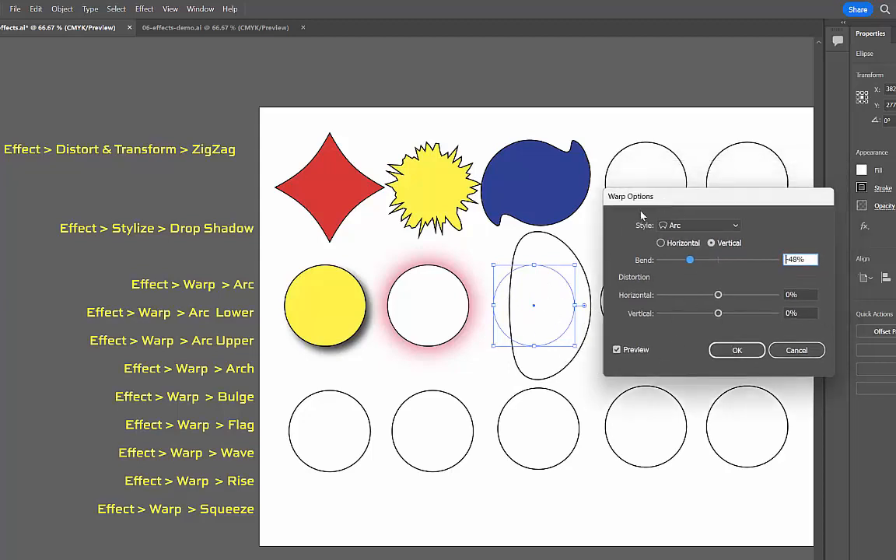
pyautogui.click(729, 355)
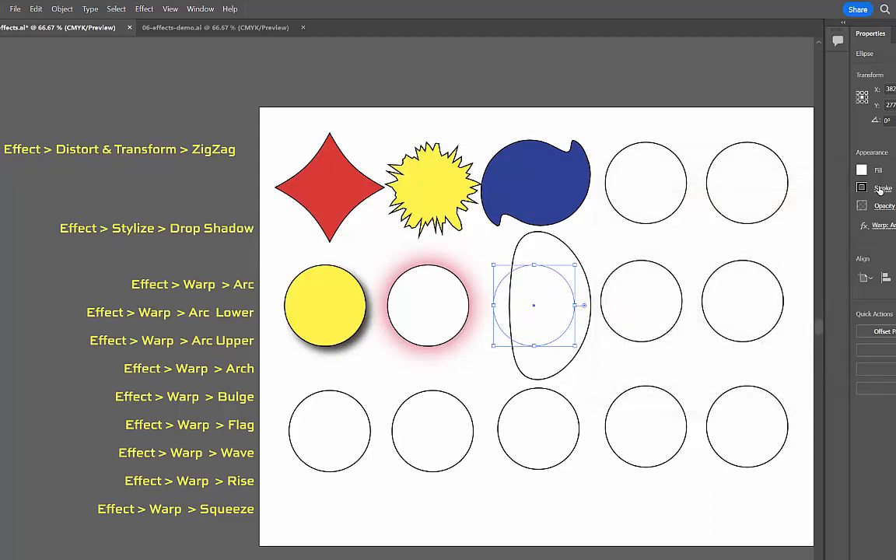
# - Fill the arc-warped shape with purple and shift it slightly left, away from the fourth circle in its row
pyautogui.click(860, 170)
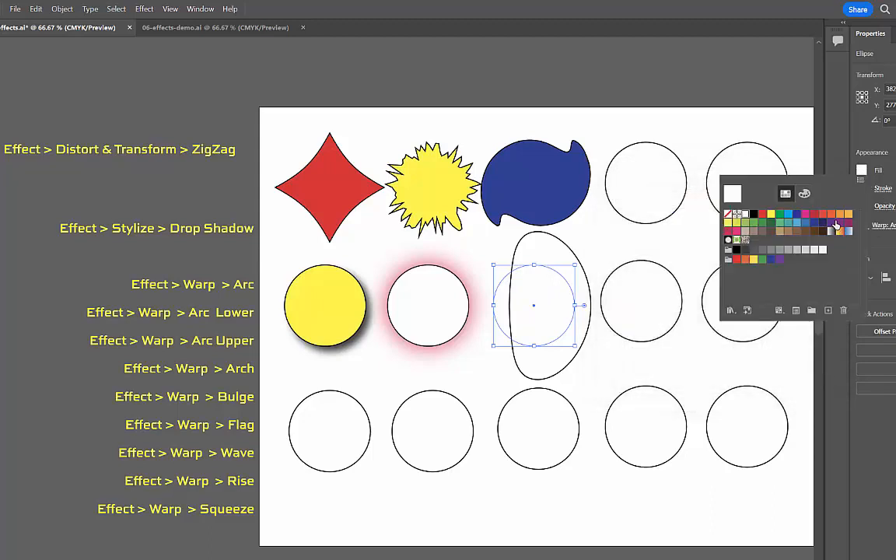
pyautogui.click(840, 223)
pyautogui.click(680, 133)
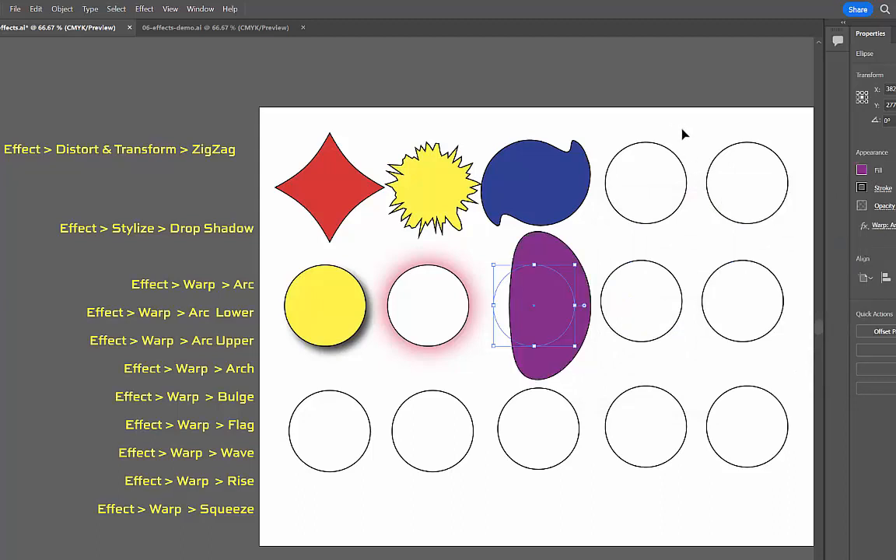
pyautogui.click(710, 320)
pyautogui.moveTo(556, 356); pyautogui.dragTo(540, 360)
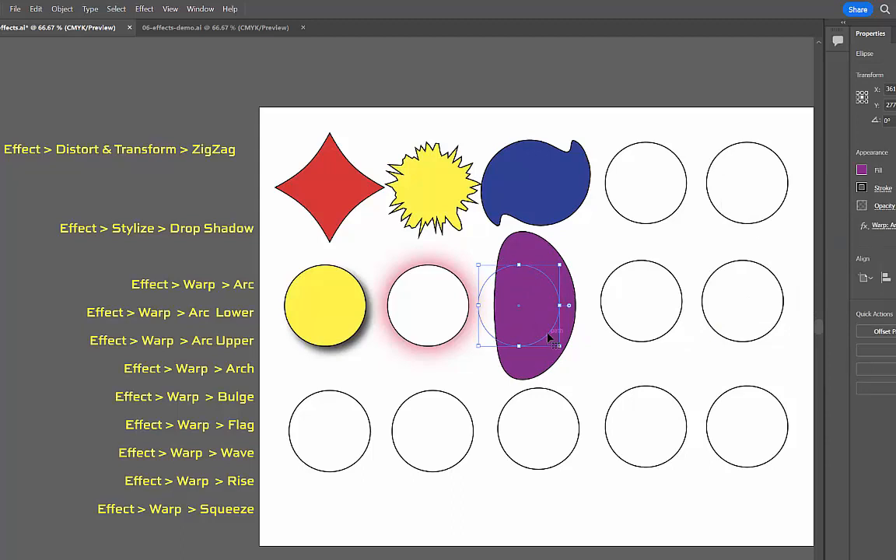
pyautogui.moveTo(545, 360); pyautogui.dragTo(548, 360)
# - Move the Effect > Warp > Arc line out of the pending list to above the ZigZag line
pyautogui.click(656, 373)
pyautogui.click(656, 340)
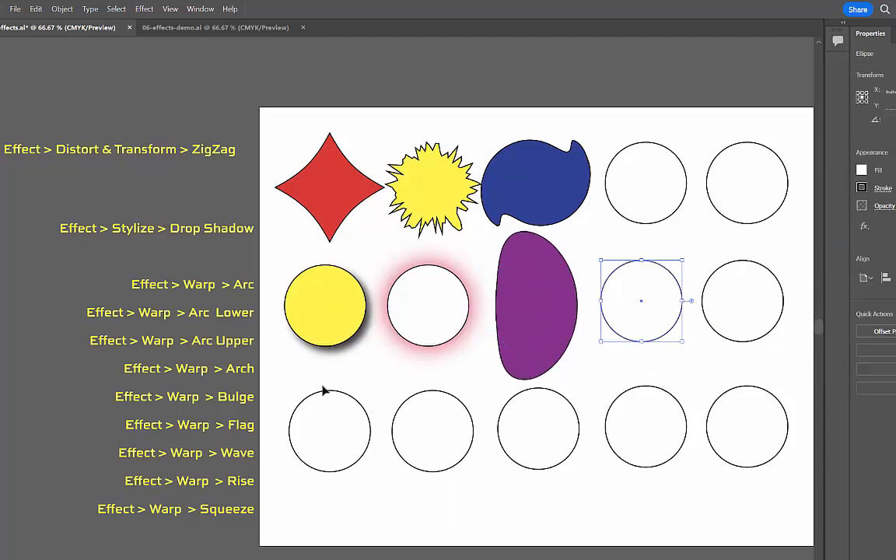
pyautogui.moveTo(225, 284); pyautogui.dragTo(209, 99)
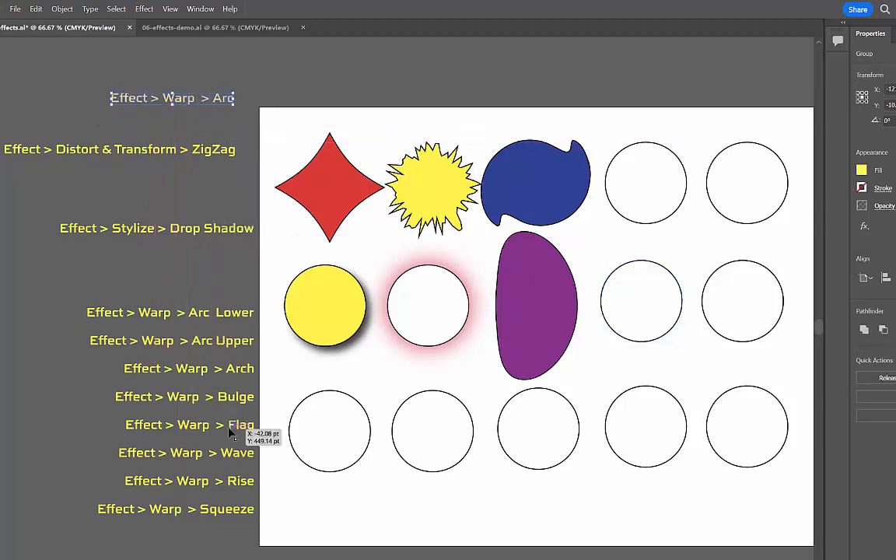
# - Apply a Bulge warp to the second row's fourth circle with vertical orientation, 67% bend and -65% horizontal distortion
pyautogui.click(650, 315)
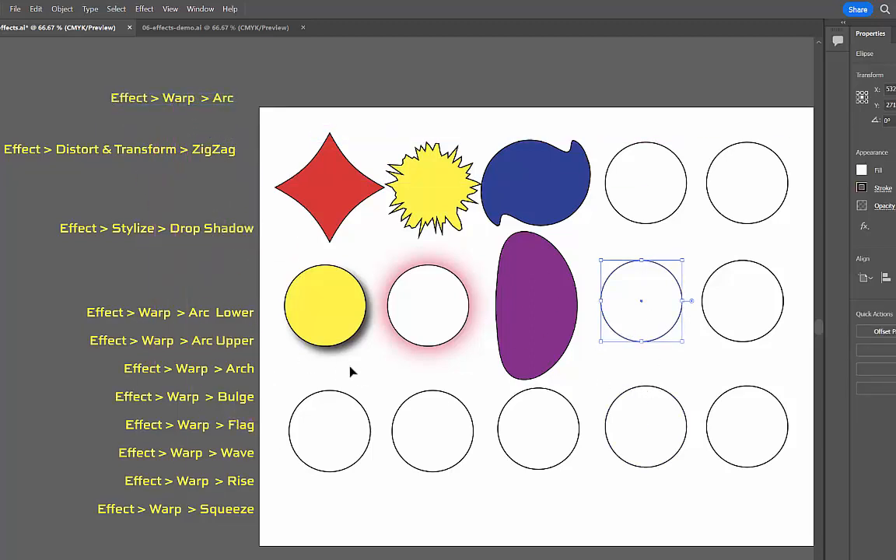
pyautogui.click(146, 9)
pyautogui.moveTo(225, 199)
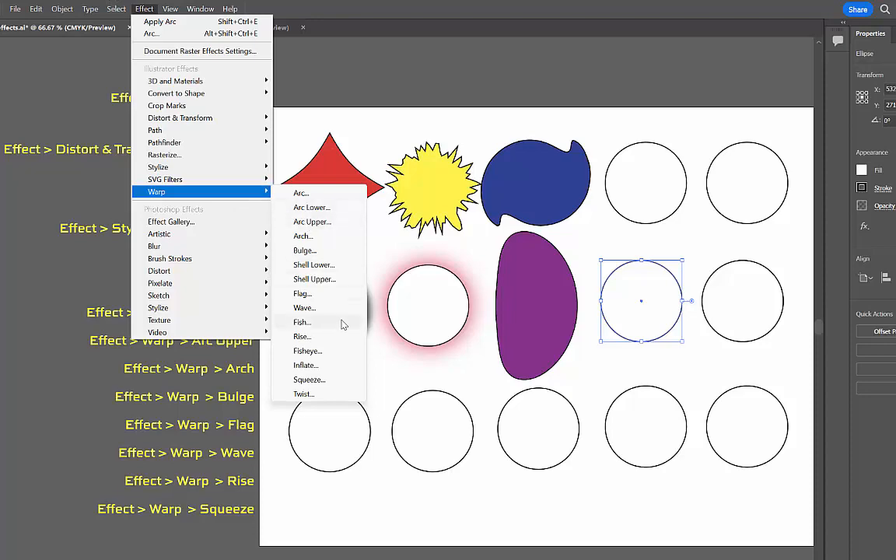
pyautogui.click(306, 252)
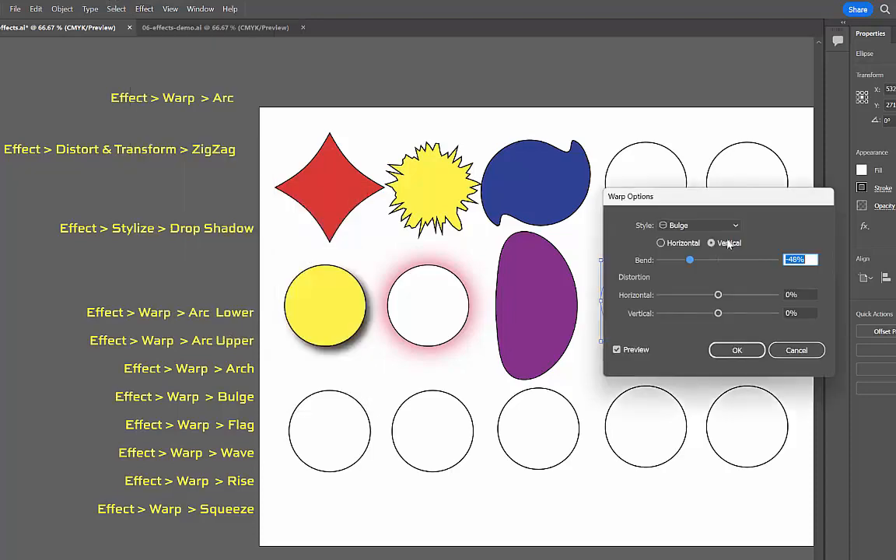
pyautogui.moveTo(704, 195); pyautogui.dragTo(458, 213)
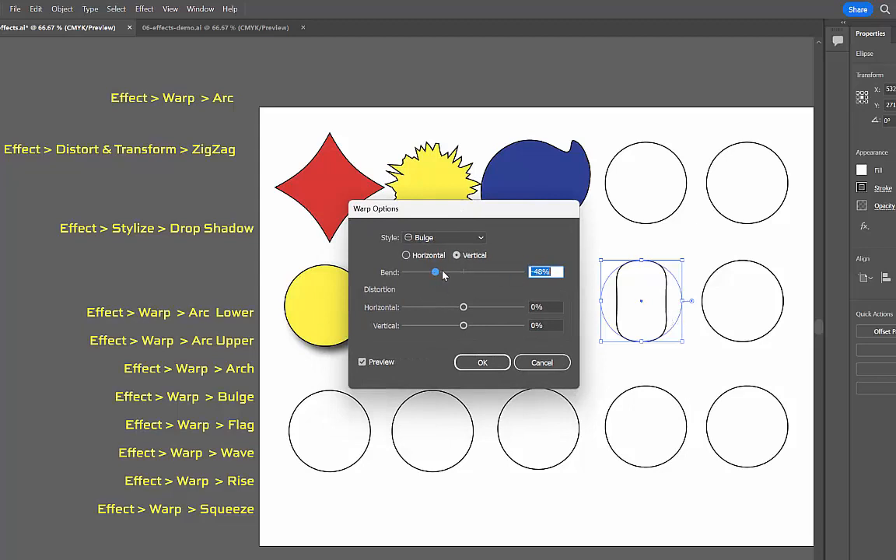
pyautogui.moveTo(443, 276); pyautogui.dragTo(505, 277)
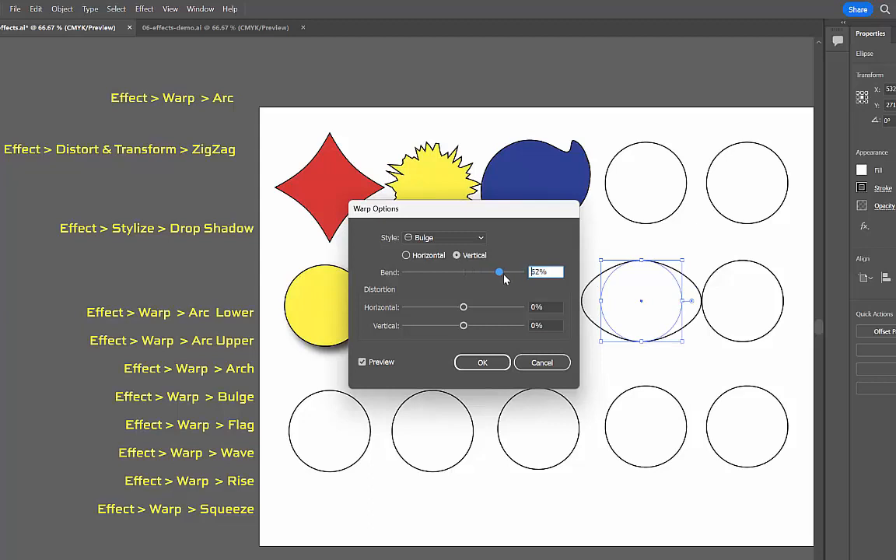
pyautogui.click(433, 256)
pyautogui.click(457, 255)
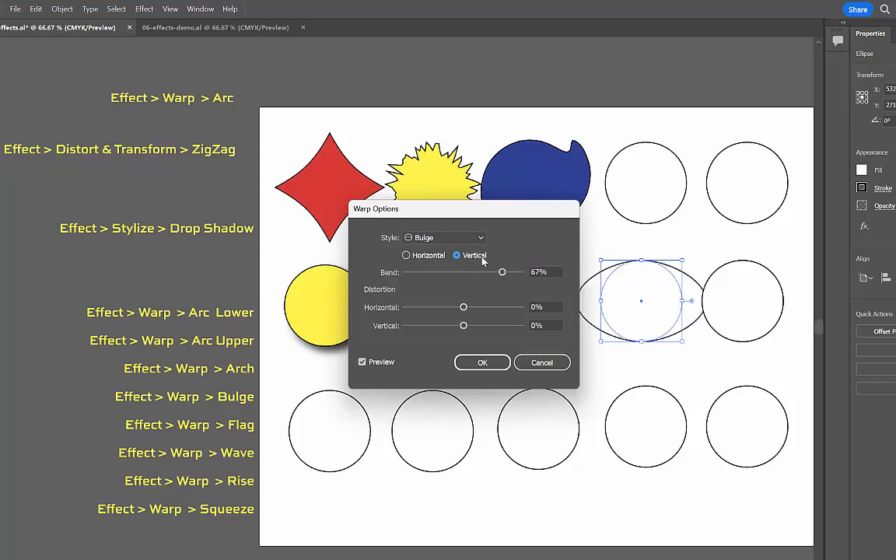
pyautogui.moveTo(462, 308); pyautogui.dragTo(433, 315)
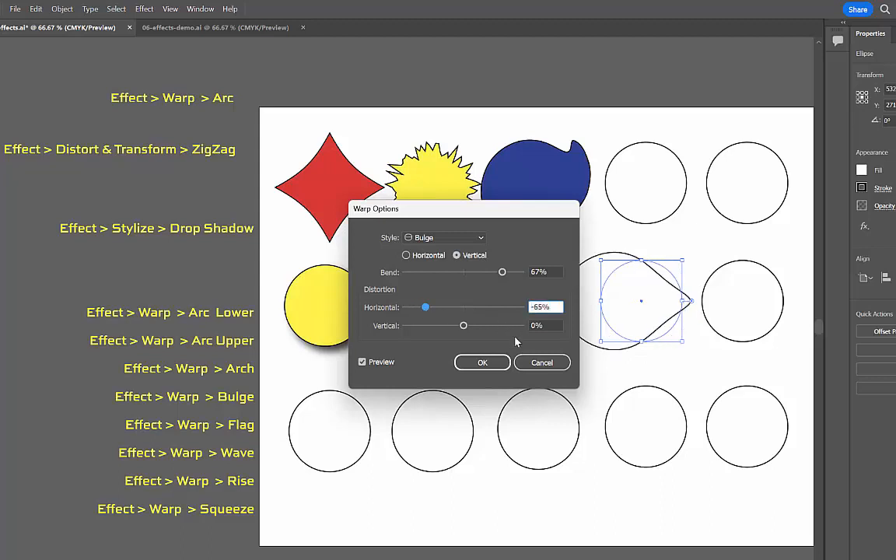
pyautogui.moveTo(504, 217); pyautogui.dragTo(470, 217)
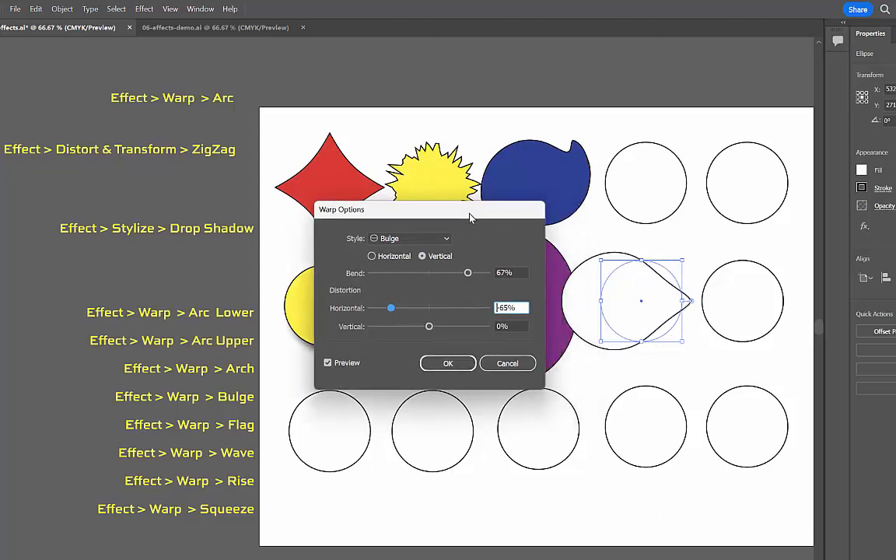
pyautogui.click(458, 364)
# - Fill the bulged shape with light orange and nudge it slightly left, away from the row's last circle
pyautogui.click(861, 171)
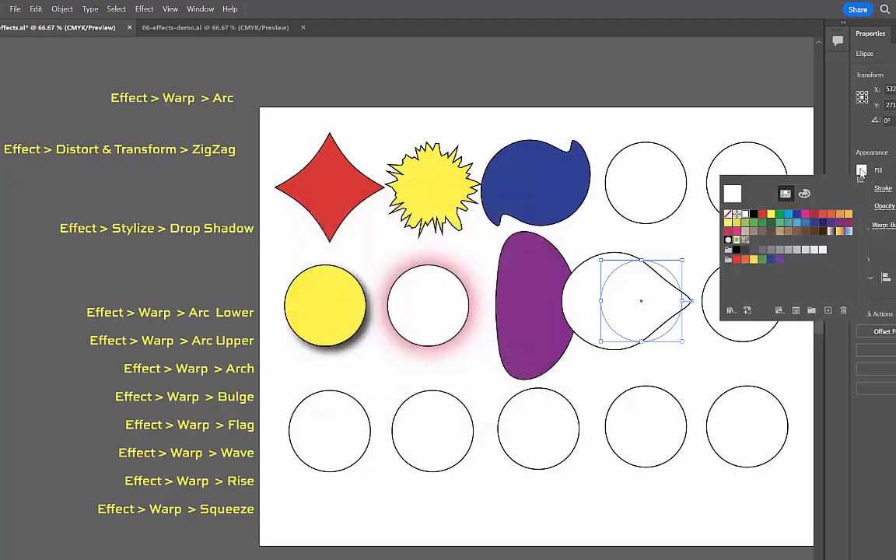
pyautogui.click(847, 217)
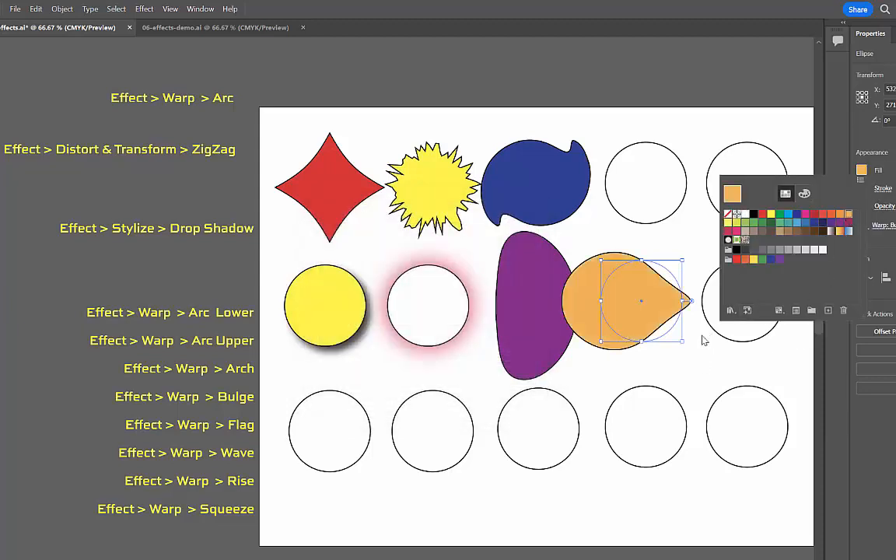
pyautogui.click(673, 376)
pyautogui.moveTo(639, 329)
pyautogui.mouseDown()
pyautogui.moveTo(676, 333)
pyautogui.moveTo(633, 328)
pyautogui.mouseUp()
pyautogui.click(724, 387)
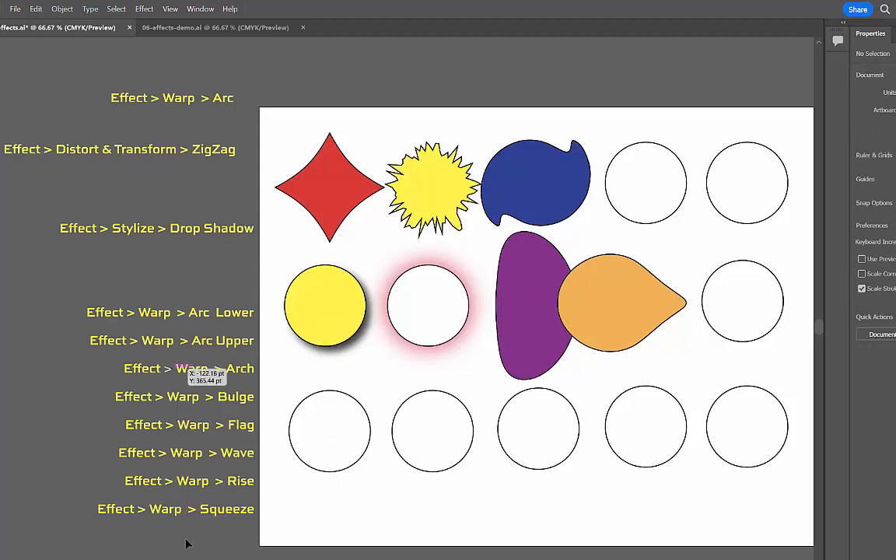
# - Apply a Flag warp to the third row's first circle with horizontal orientation, -61% bend and -1% horizontal distortion
pyautogui.click(340, 456)
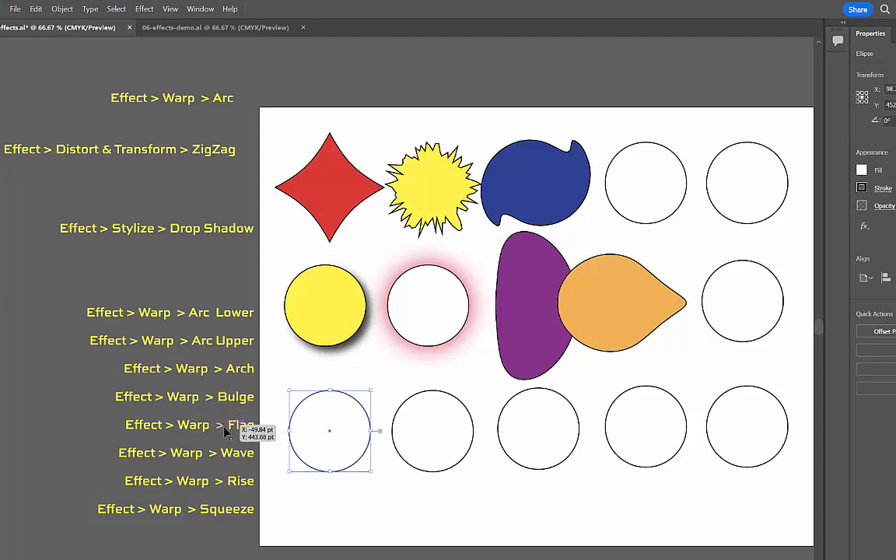
pyautogui.click(144, 9)
pyautogui.moveTo(184, 194)
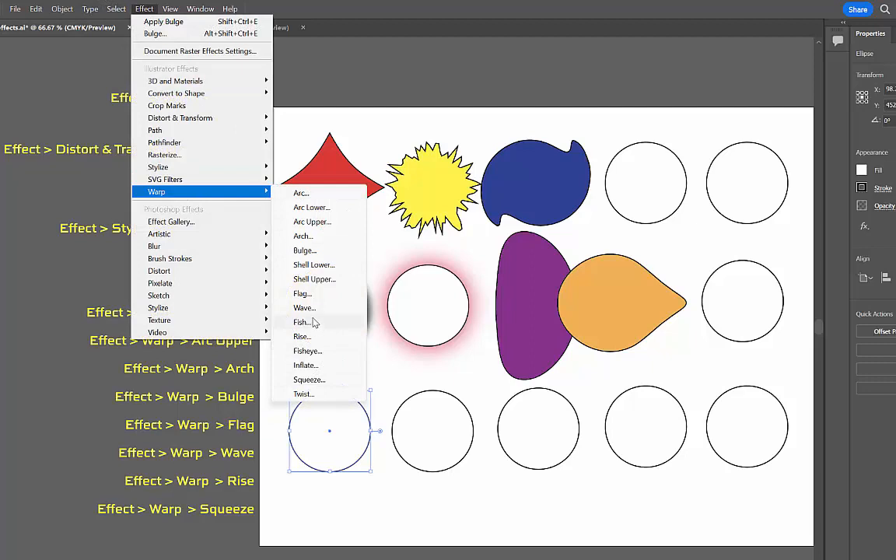
pyautogui.click(301, 293)
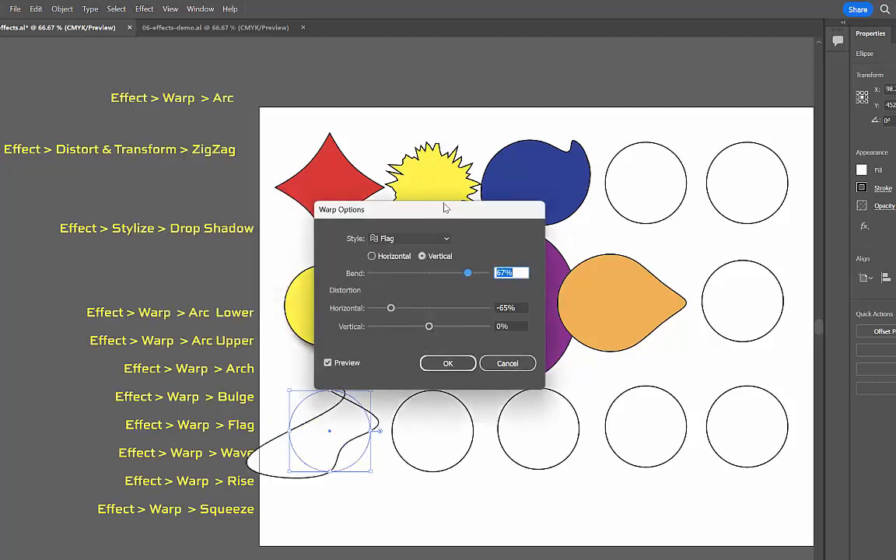
pyautogui.moveTo(445, 207); pyautogui.dragTo(506, 154)
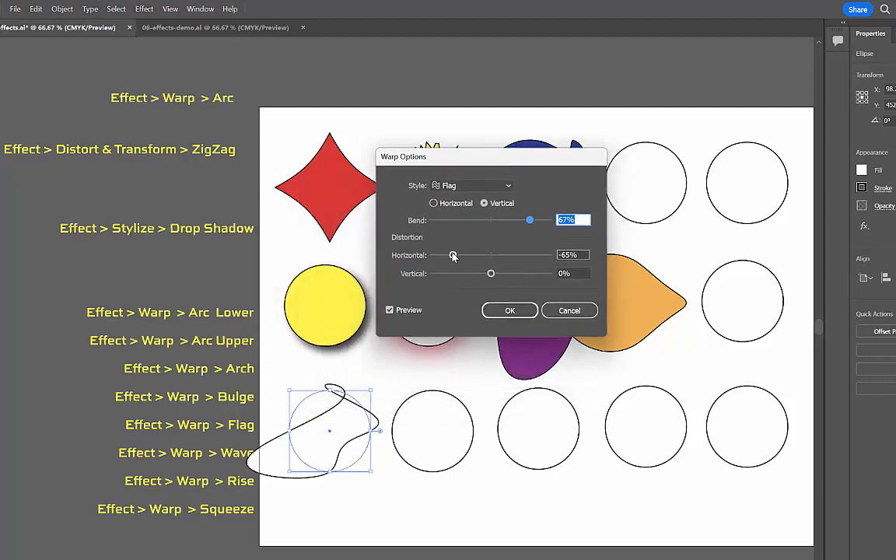
pyautogui.moveTo(453, 255); pyautogui.dragTo(465, 255)
pyautogui.moveTo(530, 220); pyautogui.dragTo(490, 255)
pyautogui.moveTo(470, 220); pyautogui.dragTo(455, 223)
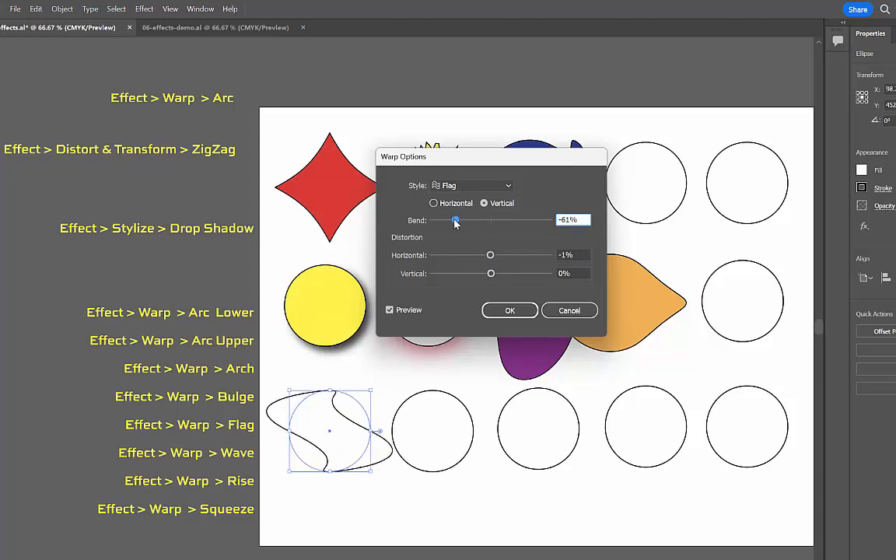
pyautogui.click(449, 203)
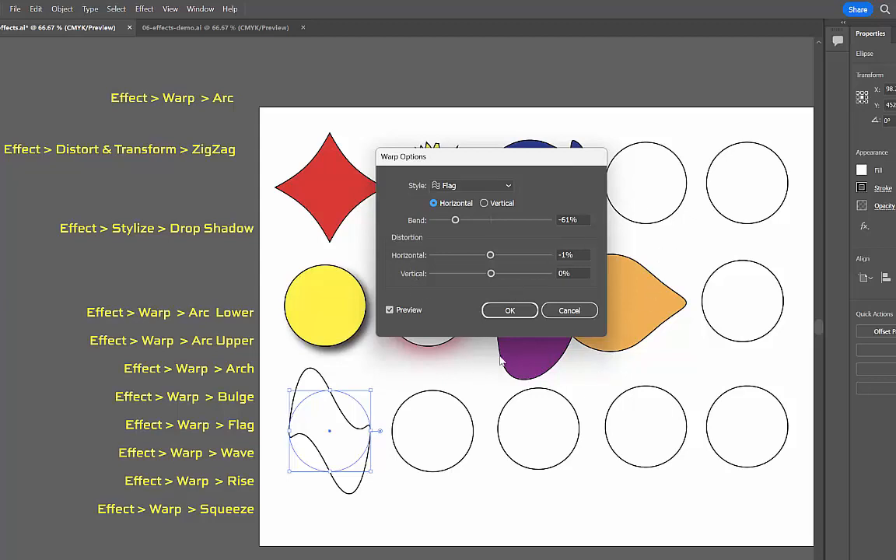
pyautogui.click(510, 314)
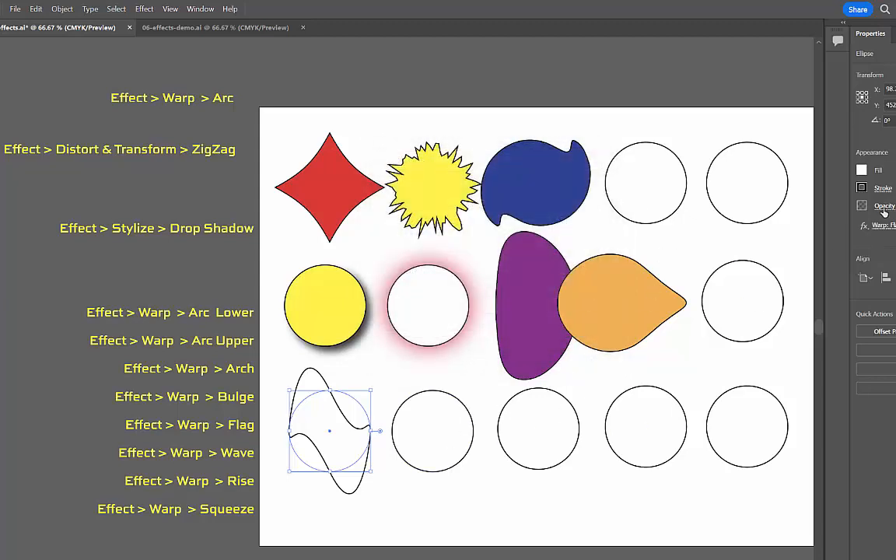
# - Fill the flag-warped shape with tan and deselect it
pyautogui.click(862, 172)
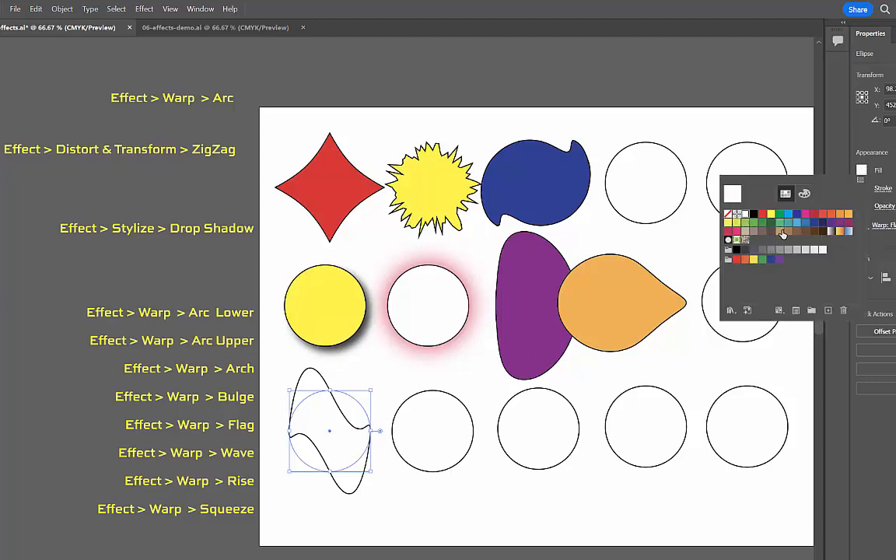
pyautogui.click(780, 231)
pyautogui.click(416, 492)
pyautogui.click(416, 495)
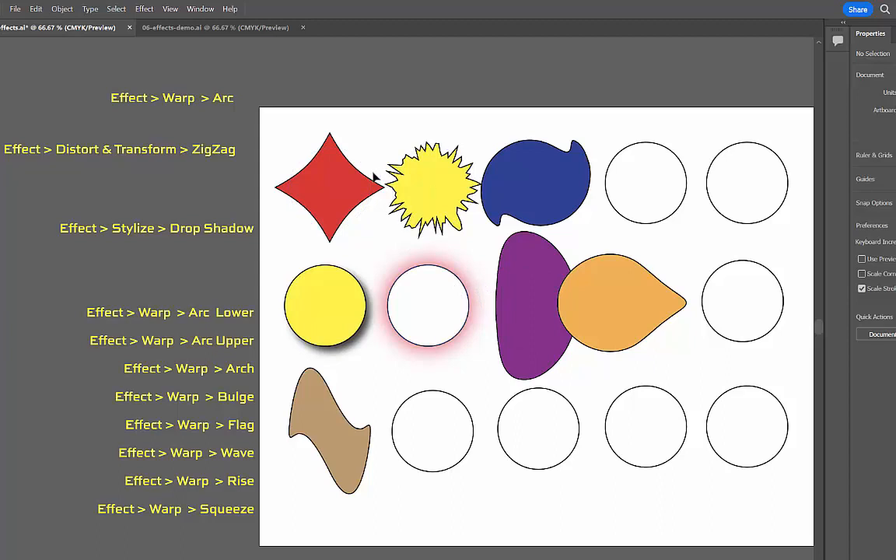
# - Select the third row's second circle, check the finished shapes in 06-effects-demo.ai, and return to 06-effects.ai
pyautogui.click(440, 454)
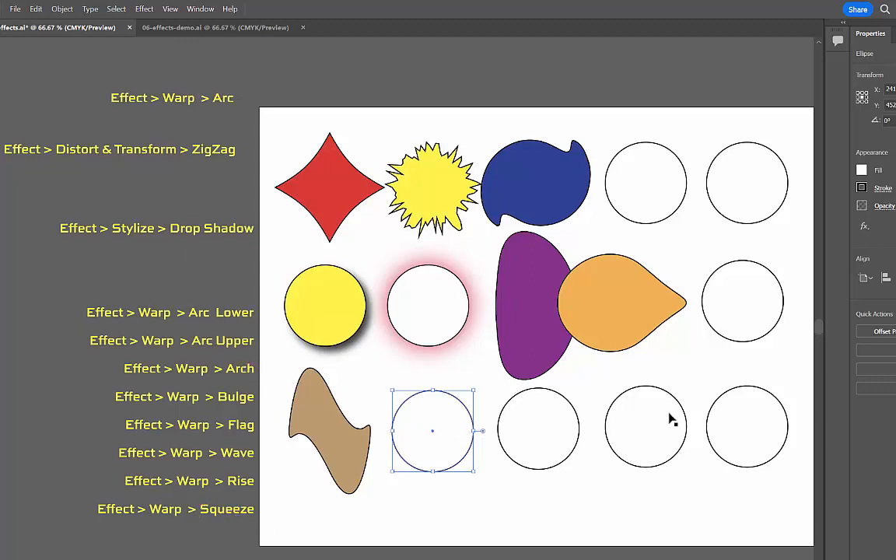
pyautogui.click(194, 26)
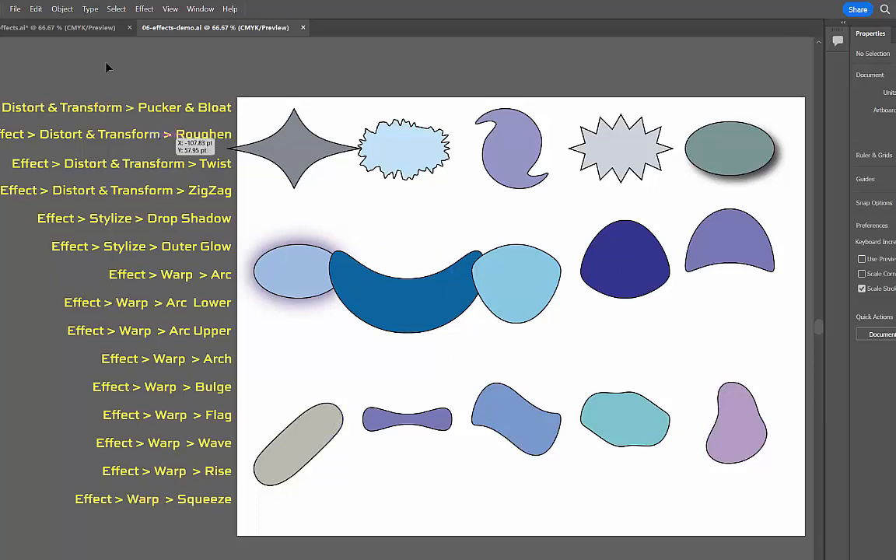
pyautogui.click(63, 28)
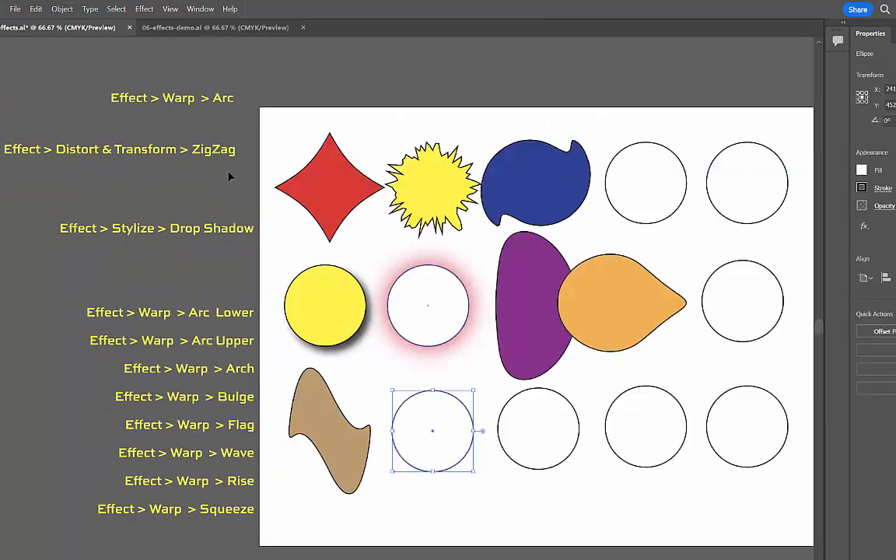
pyautogui.click(15, 9)
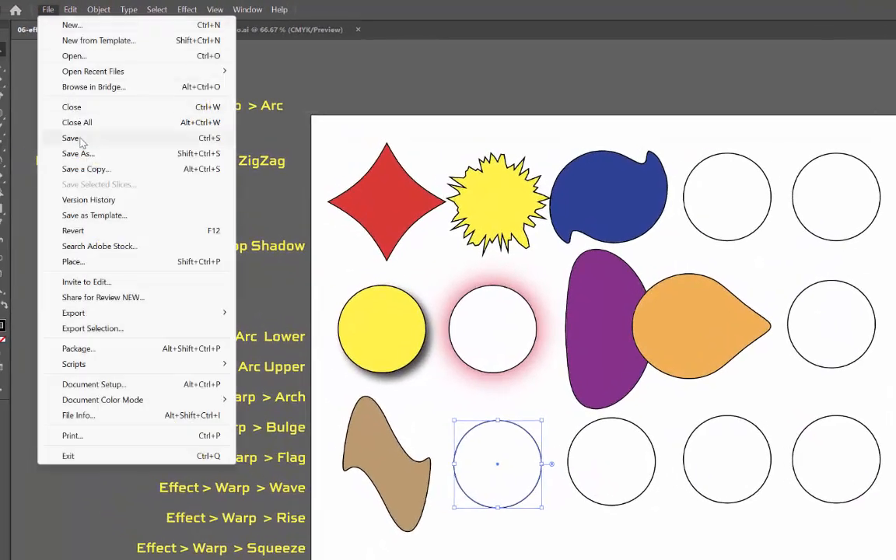
pyautogui.click(80, 141)
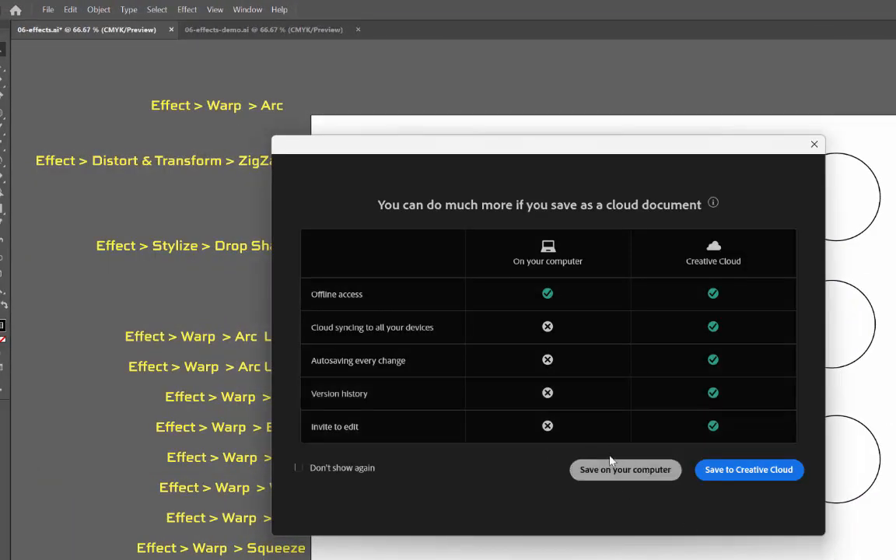
pyautogui.click(635, 472)
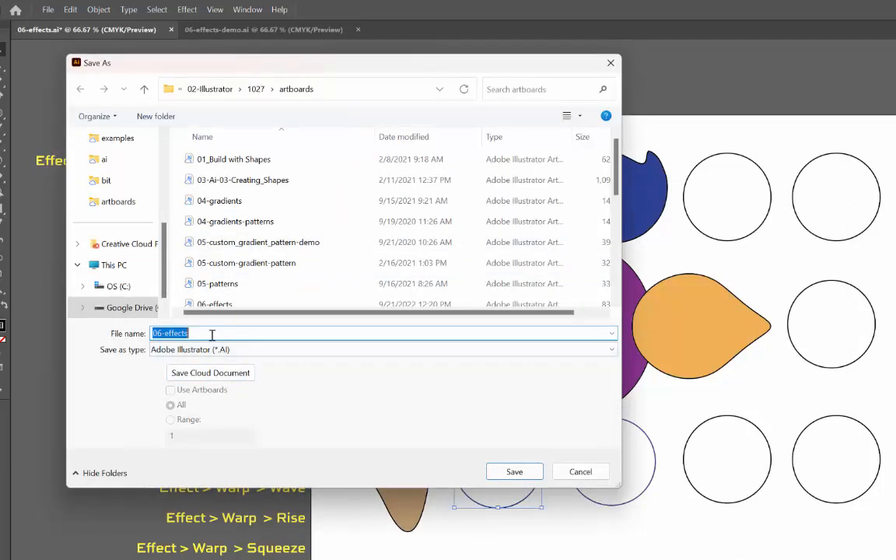
pyautogui.click(212, 335)
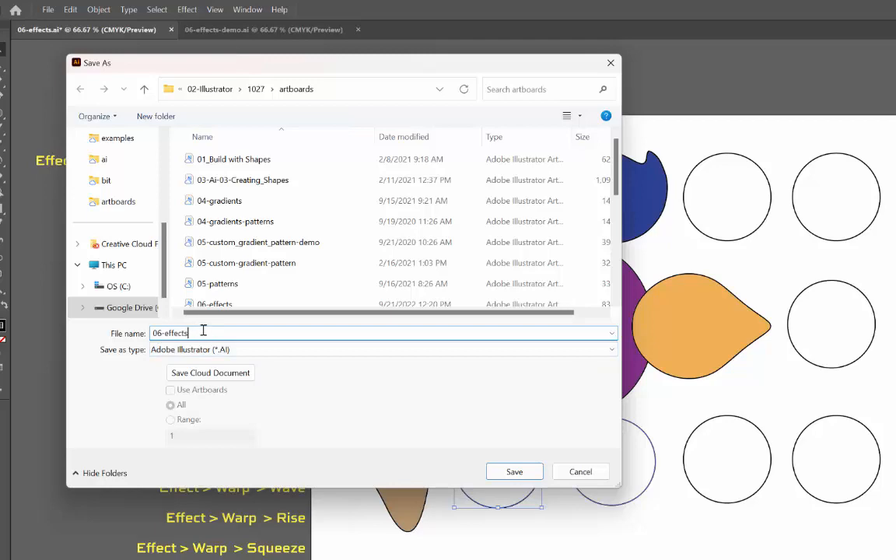
pyautogui.moveTo(196, 335); pyautogui.dragTo(103, 327)
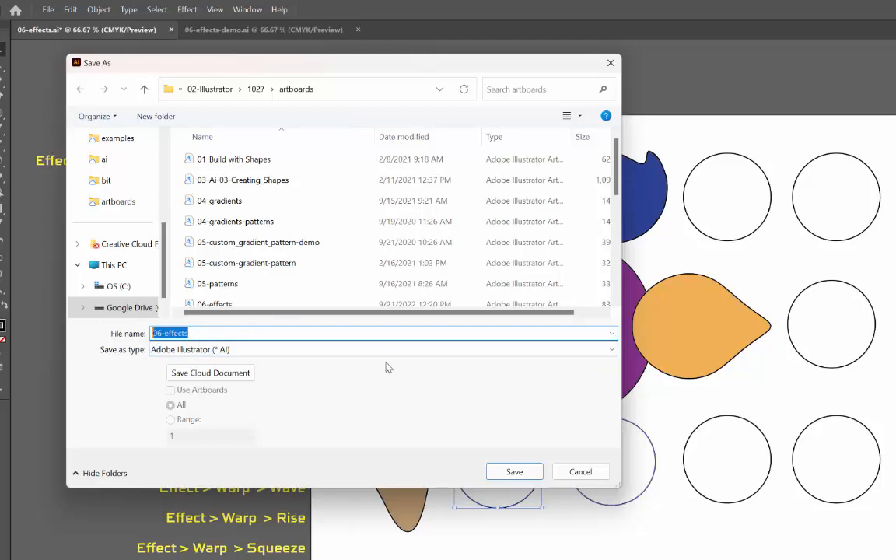
pyautogui.click(580, 471)
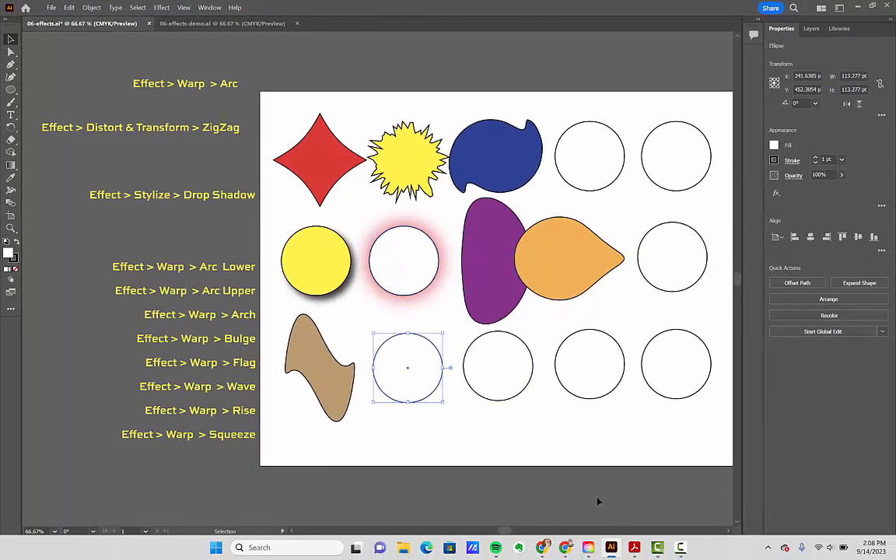
pyautogui.moveTo(680, 553)
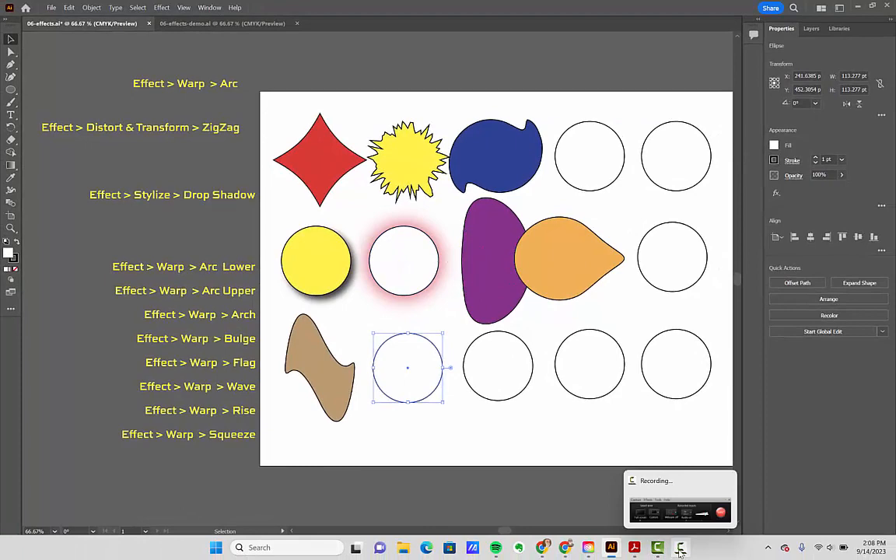
pyautogui.click(681, 550)
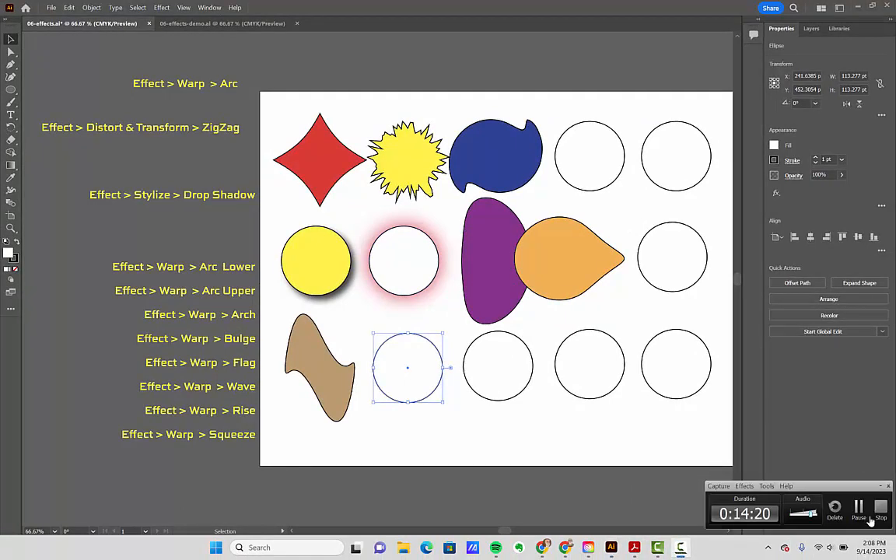